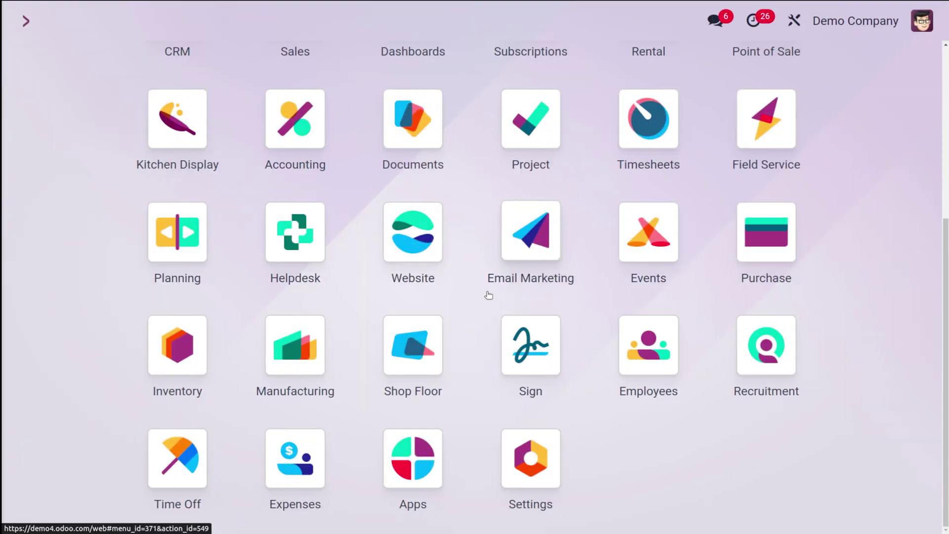
# Open the Helpdesk Teams list under Configuration, showing VIP Support and Customer Care.
pyautogui.click(311, 210)
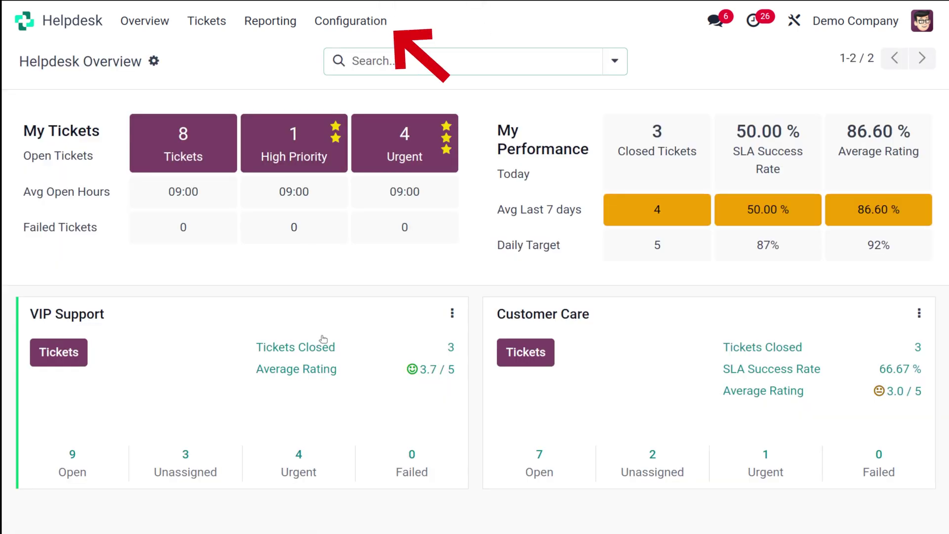
pyautogui.click(341, 21)
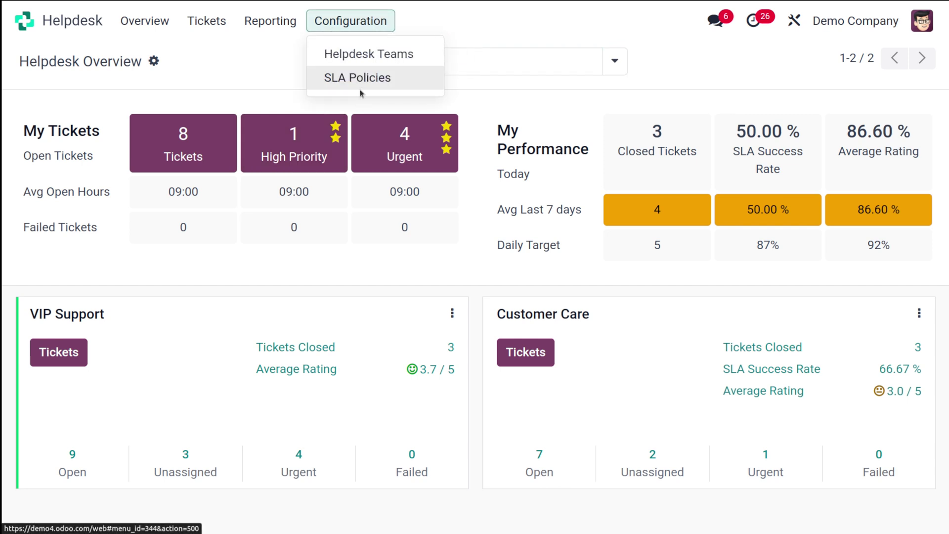
pyautogui.click(342, 57)
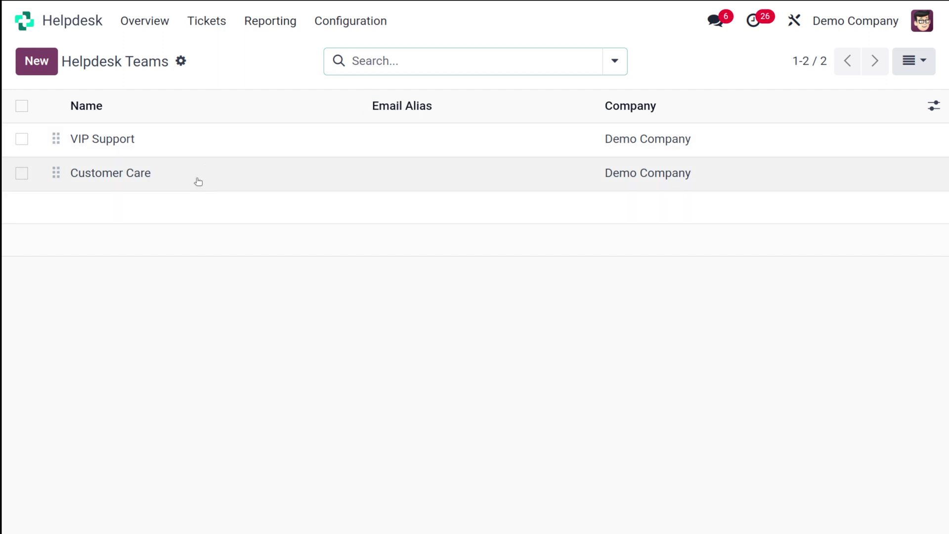
# Open the Customer Care team's settings and check that SLA Policies is enabled under Performance.
pyautogui.click(197, 181)
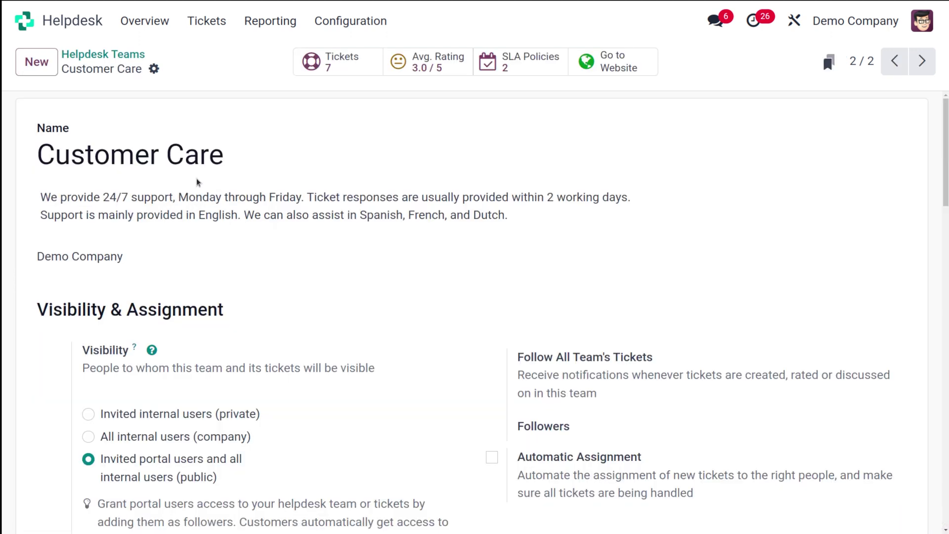
pyautogui.scroll(-10, 239, 391)
pyautogui.scroll(-5, 240, 391)
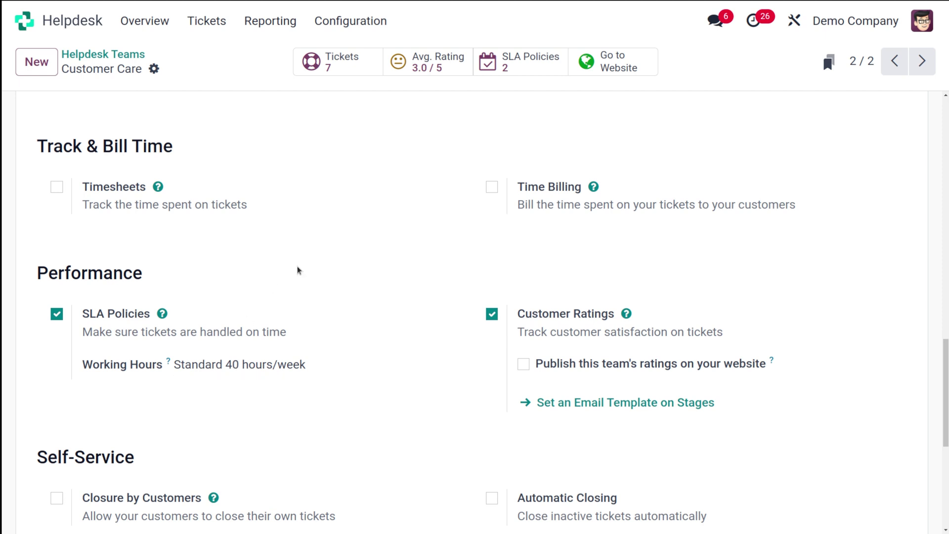
pyautogui.scroll(12, 360, 257)
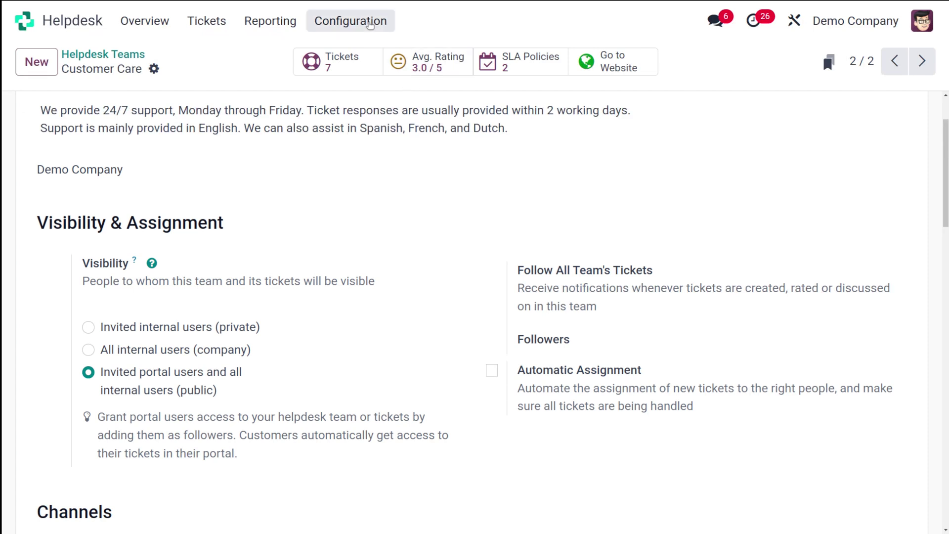
pyautogui.click(368, 24)
# Go to the SLA Policies list and start a new blank policy.
pyautogui.click(350, 77)
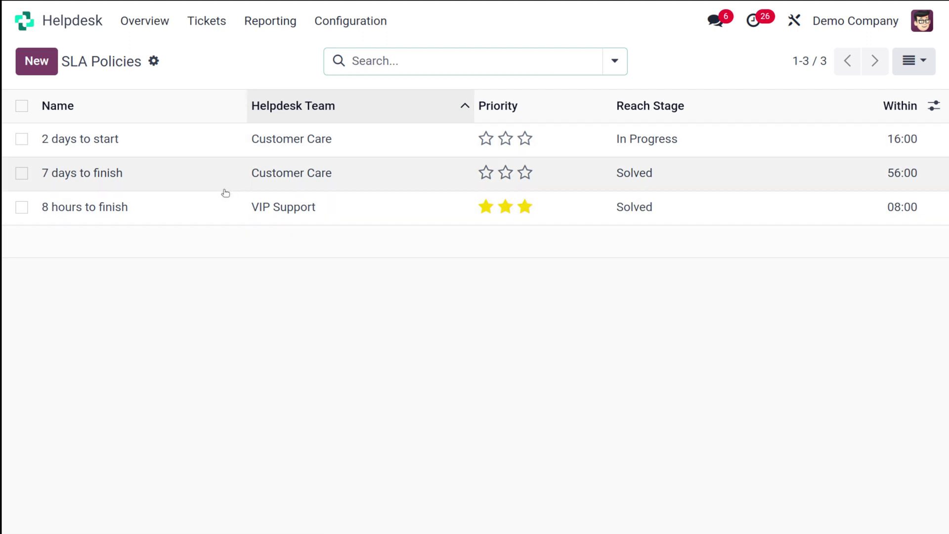
pyautogui.click(43, 68)
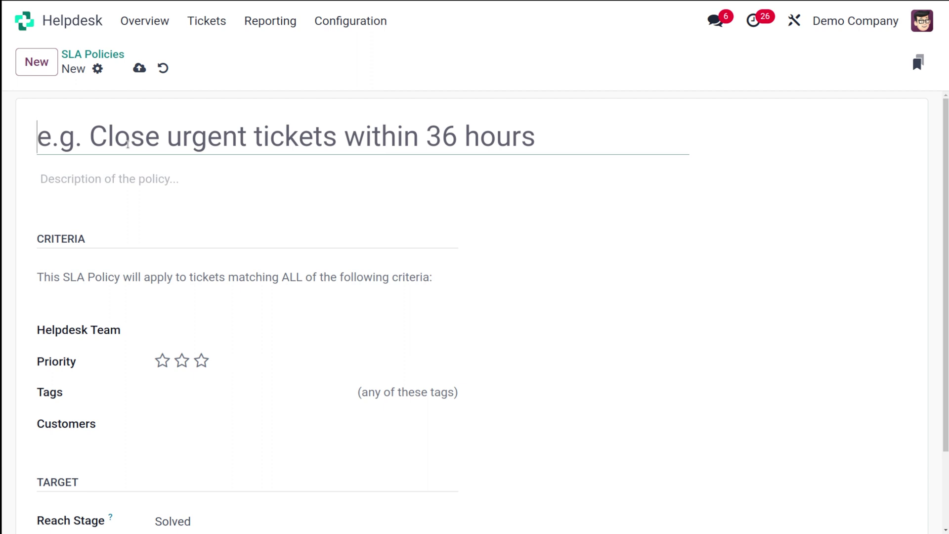
# Title the policy 'Ticket to be closed within 24 hrs', correcting the mistyped 25 to 24.
pyautogui.write('T')
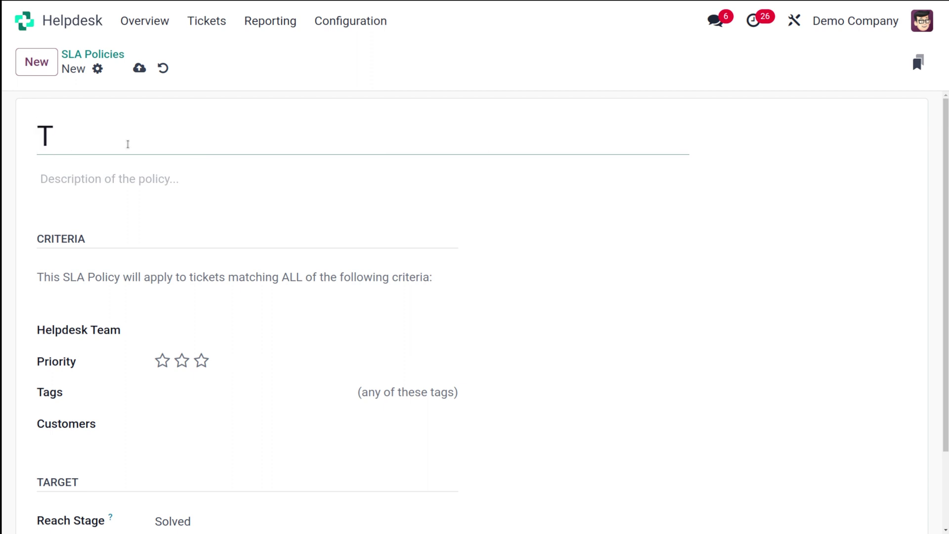
pyautogui.write('icket ')
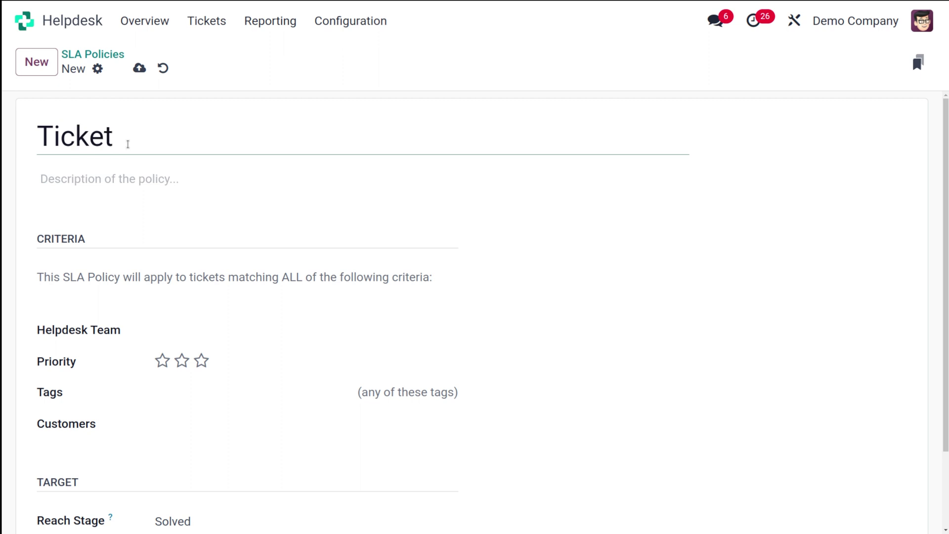
pyautogui.write('to be closed ')
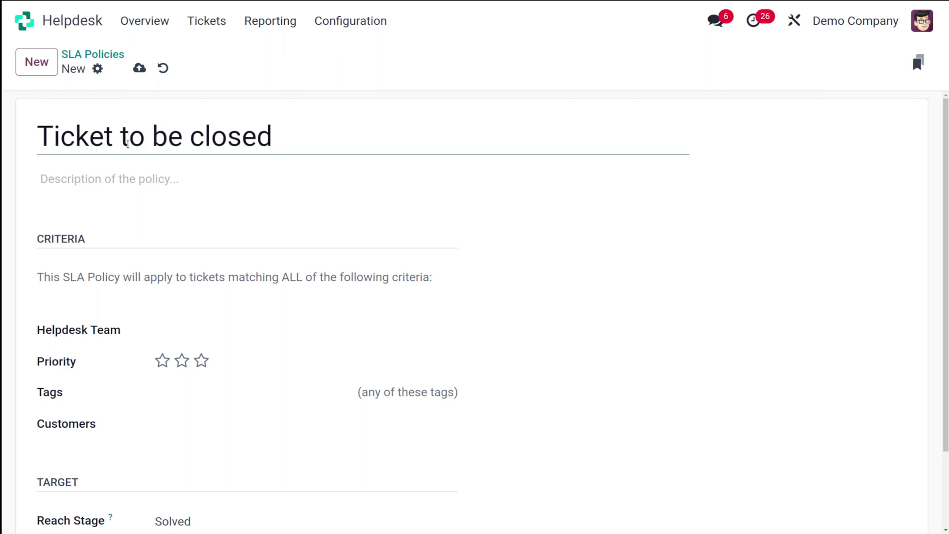
pyautogui.write('within')
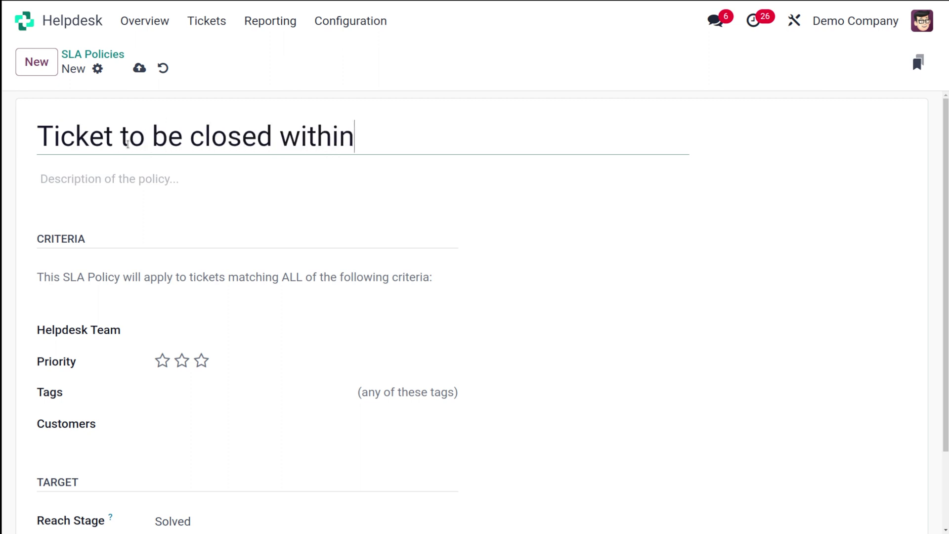
pyautogui.write(' 25 hrs')
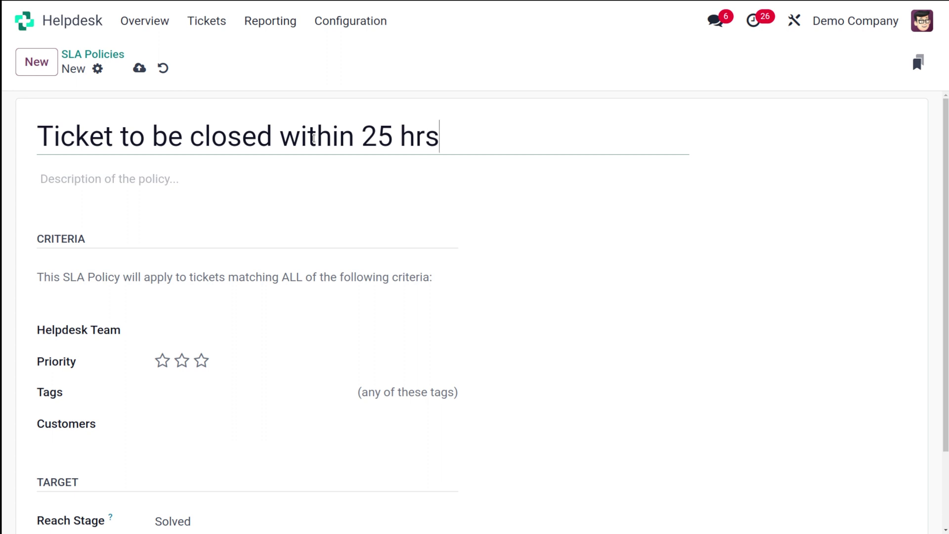
pyautogui.press('Left')
pyautogui.press('BackSpace')
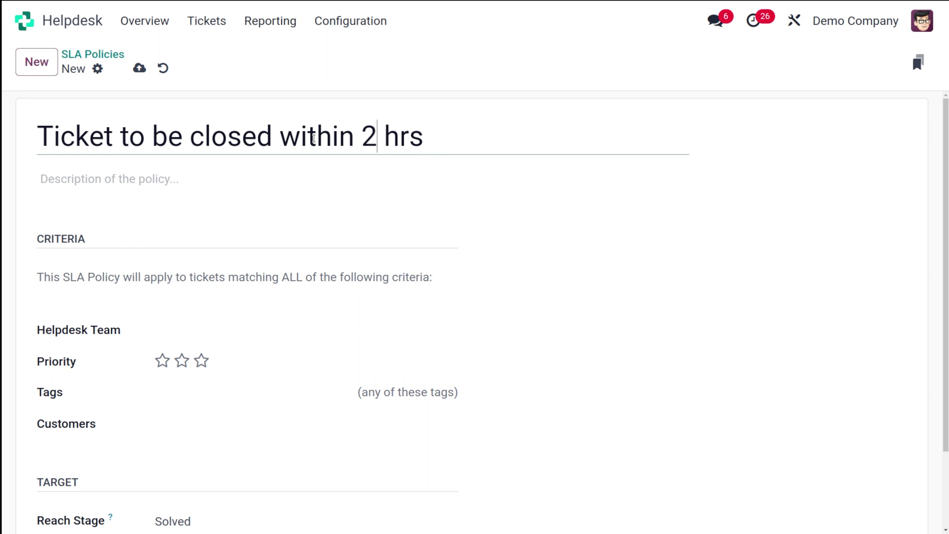
pyautogui.write('4')
pyautogui.click(172, 175)
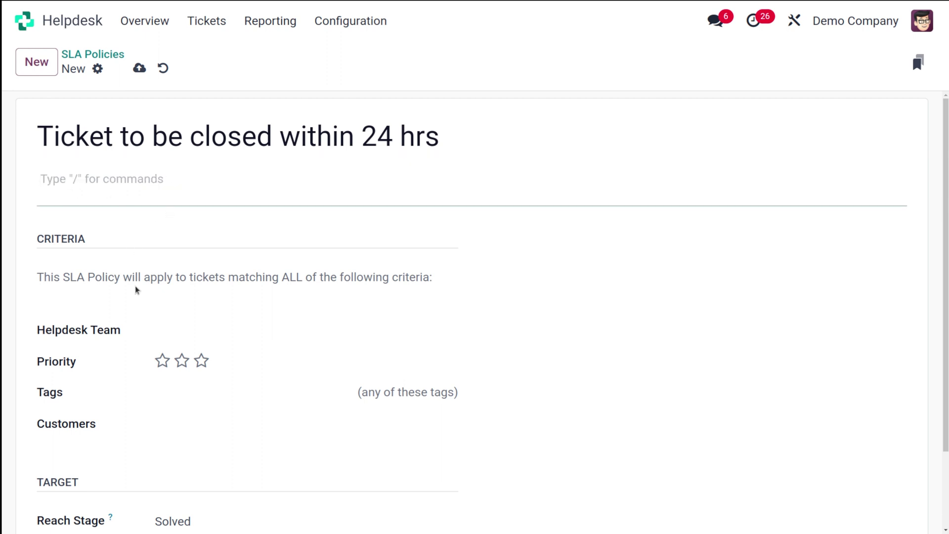
pyautogui.scroll(-2, 137, 290)
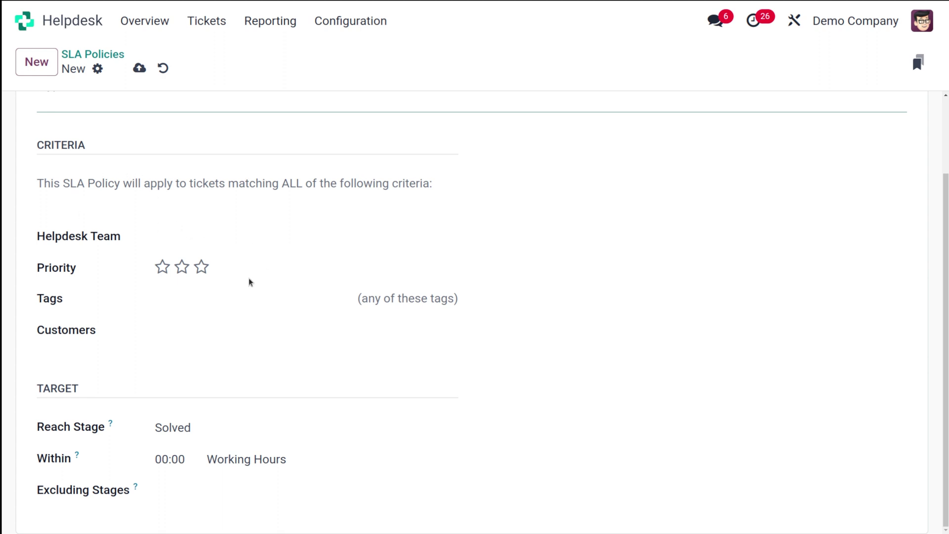
# Apply the policy to Customer Care, high priority, the Service tag and customer Deco Addict.
pyautogui.click(186, 230)
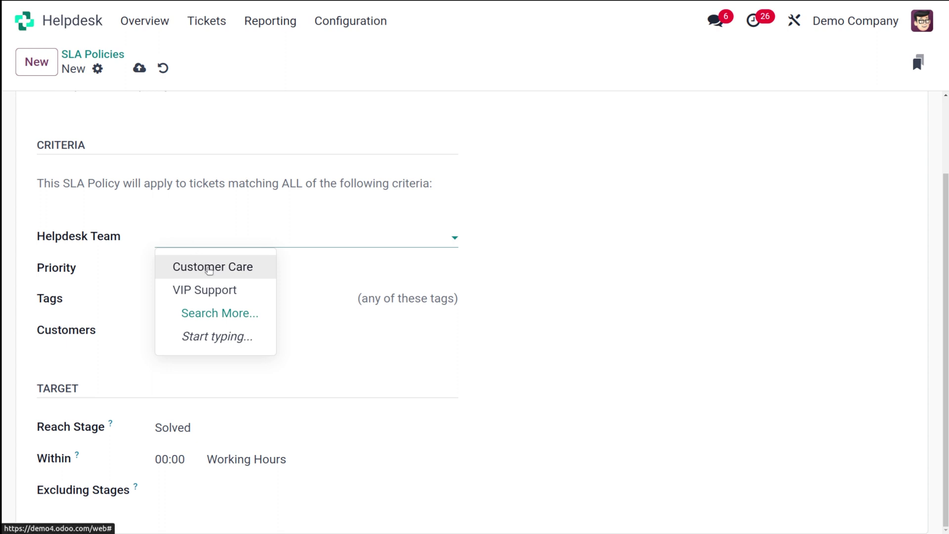
pyautogui.click(209, 267)
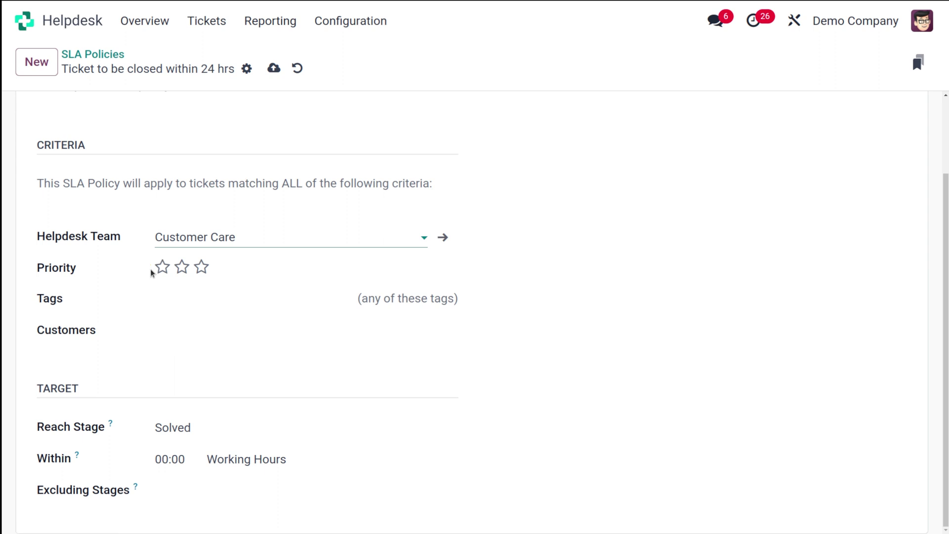
pyautogui.click(183, 268)
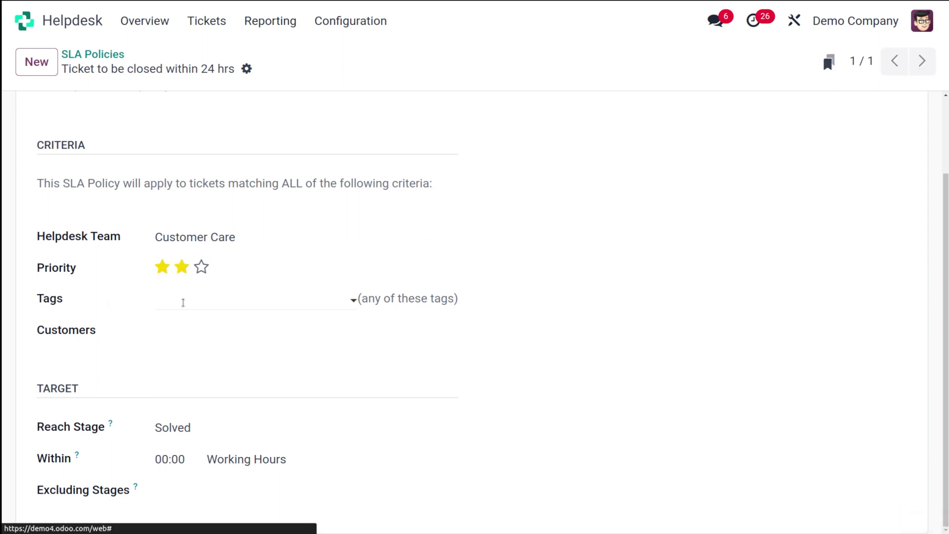
pyautogui.click(181, 299)
pyautogui.click(201, 370)
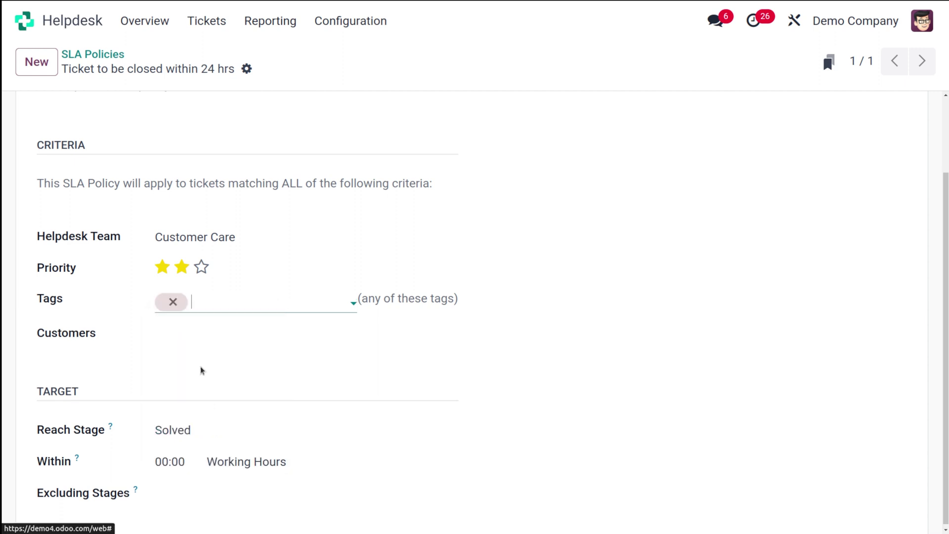
pyautogui.click(245, 300)
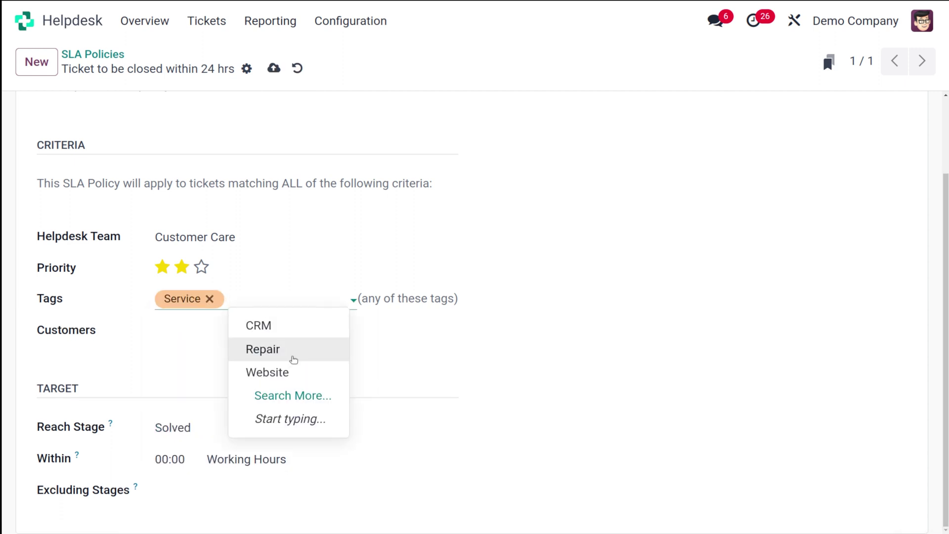
pyautogui.click(404, 328)
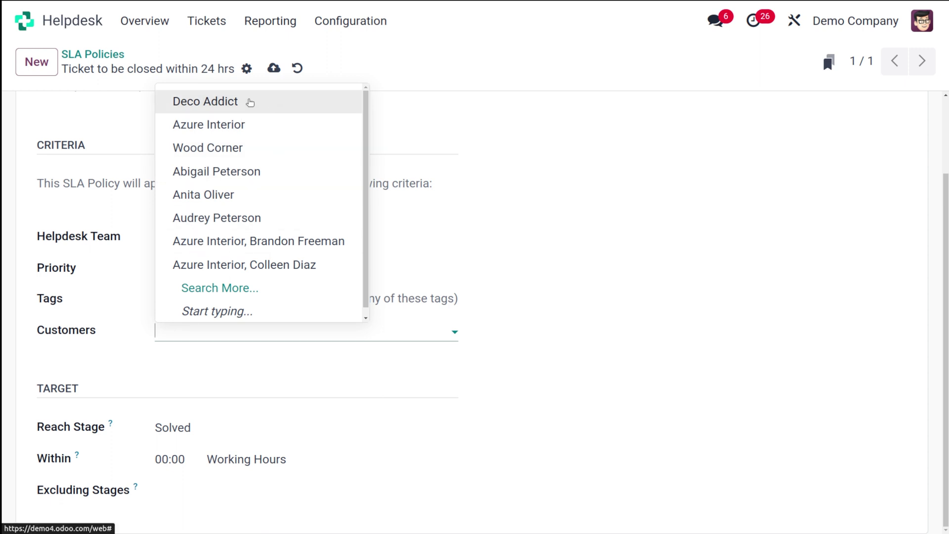
pyautogui.click(248, 100)
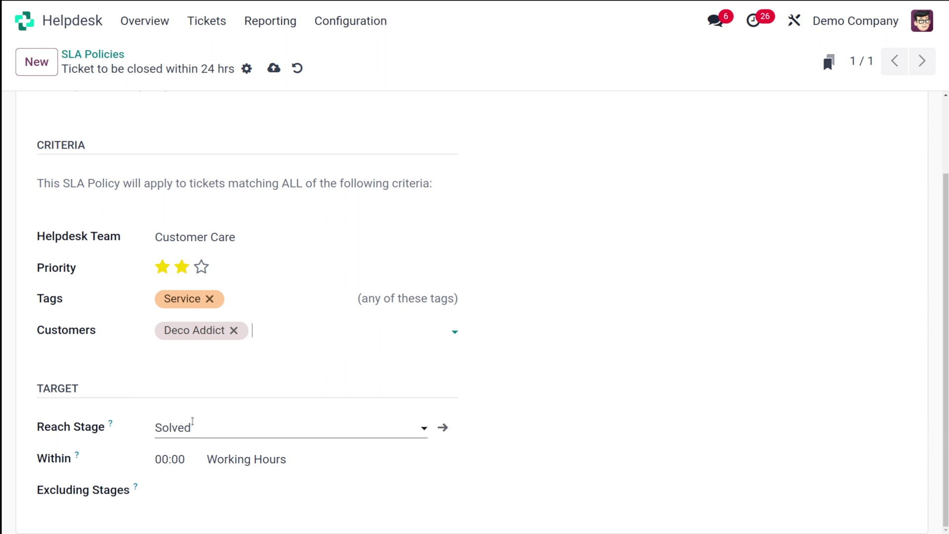
# Keep Reach Stage as Solved, set Within to 24 hours, and save the policy.
pyautogui.click(212, 423)
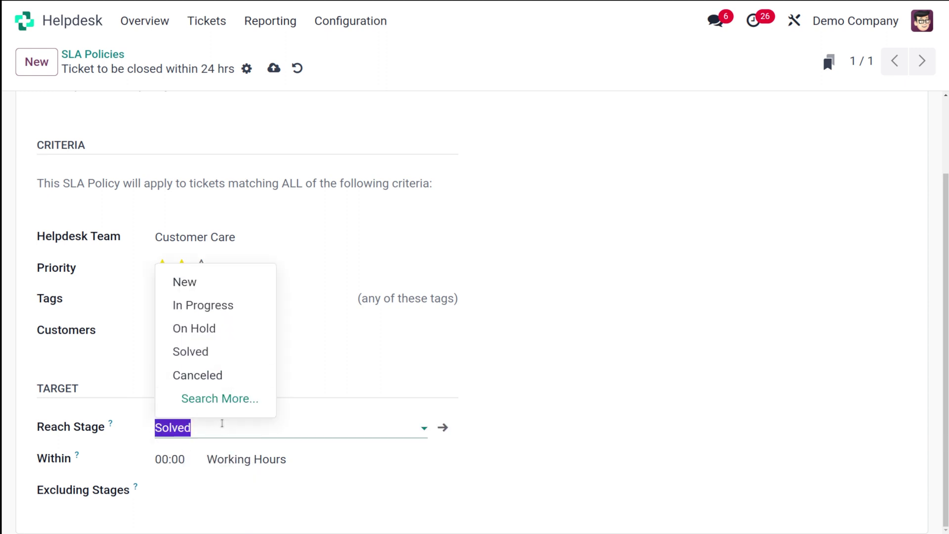
pyautogui.click(221, 428)
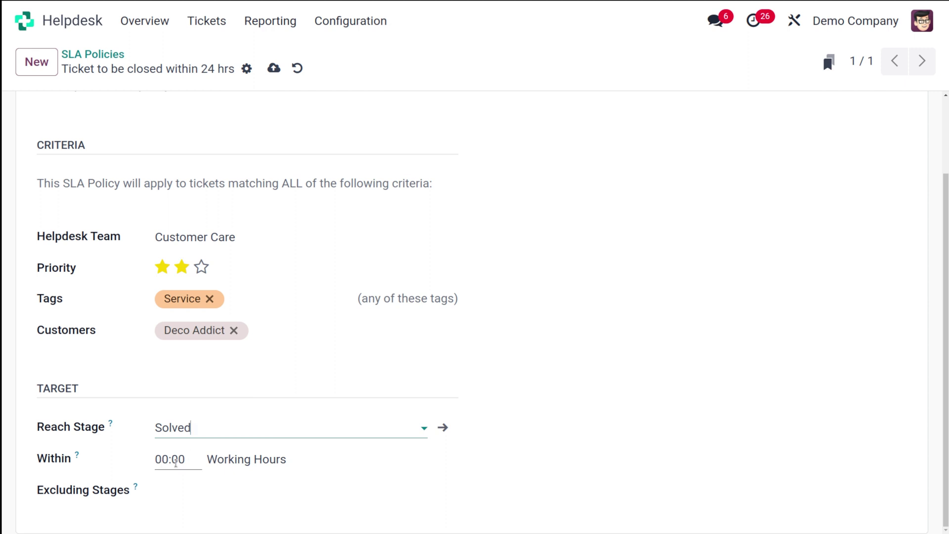
pyautogui.click(176, 462)
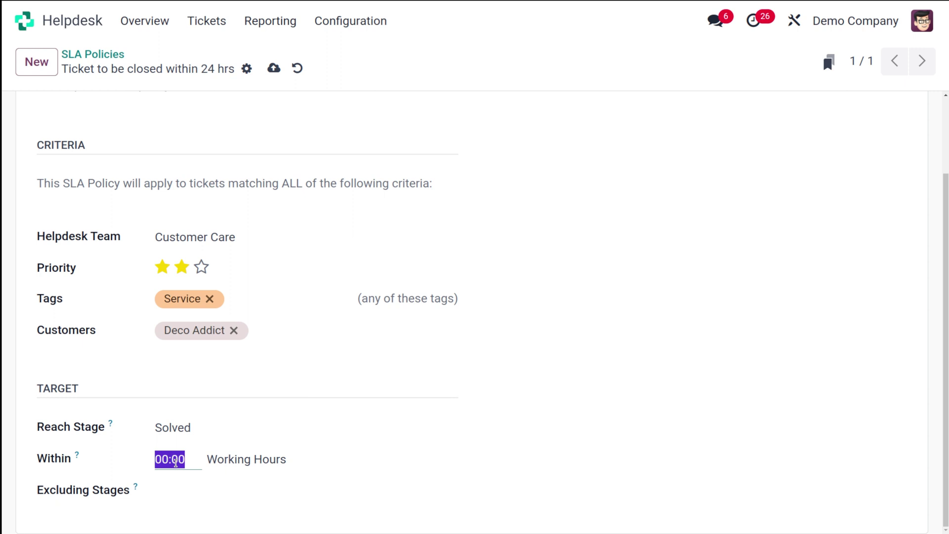
pyautogui.write('2')
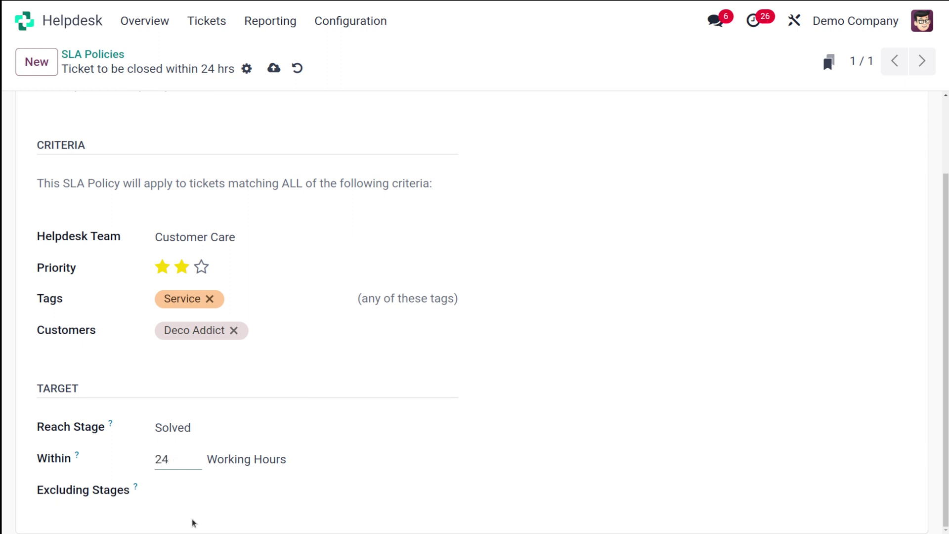
pyautogui.write('4')
pyautogui.click(128, 515)
pyautogui.scroll(2, 305, 396)
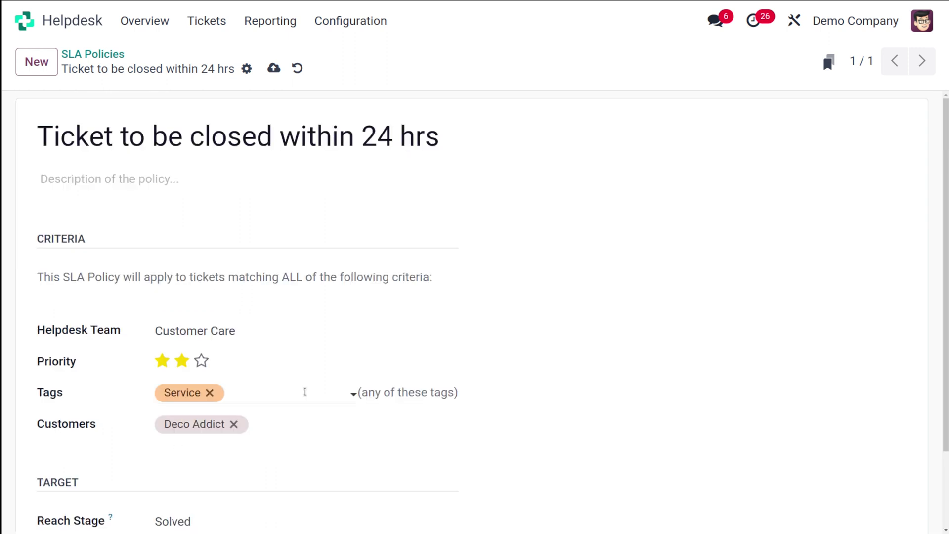
pyautogui.click(271, 74)
# Return to the Helpdesk overview via the 'he' app search and open Customer Care's tickets.
pyautogui.click(60, 28)
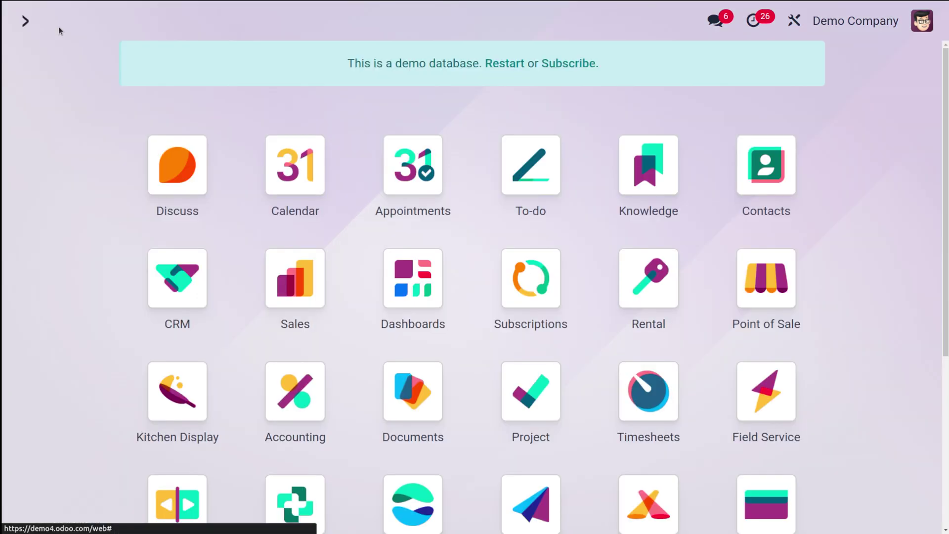
pyautogui.write('he')
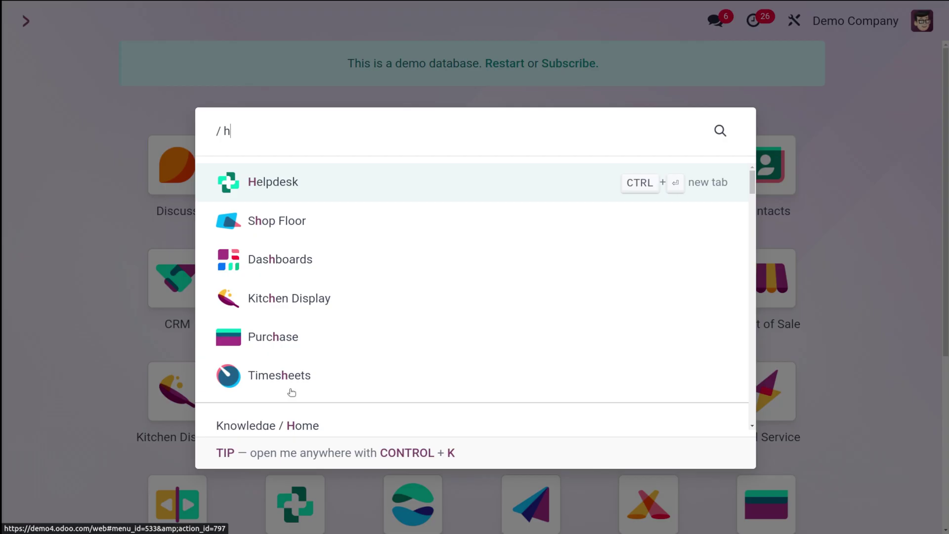
pyautogui.click(312, 183)
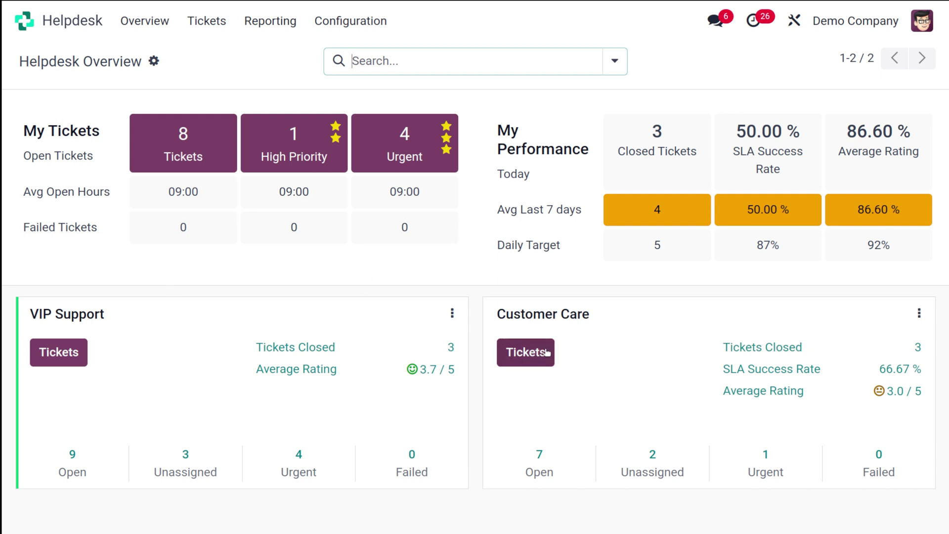
pyautogui.click(516, 352)
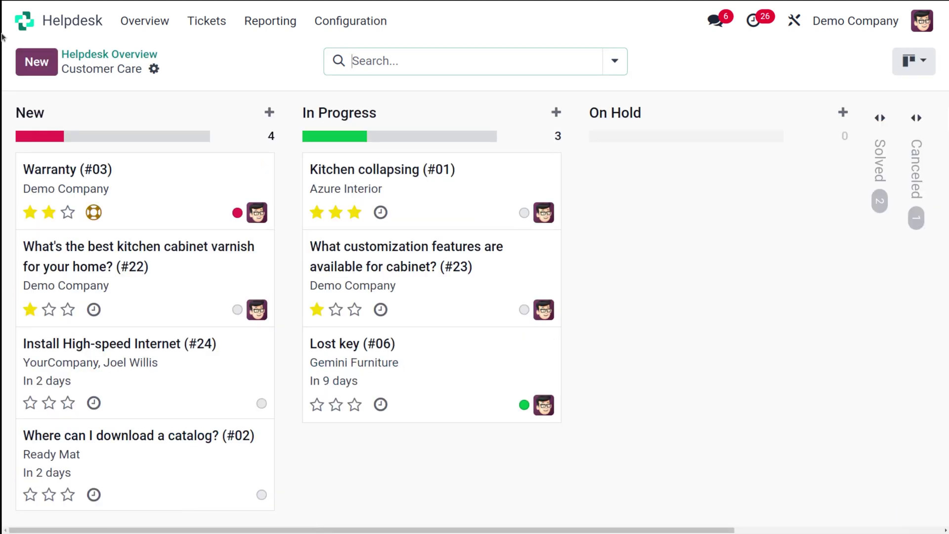
# Create ticket 'Defective office chair' for Deco Addict, assigned to admin, high priority, tagged Service.
pyautogui.click(37, 62)
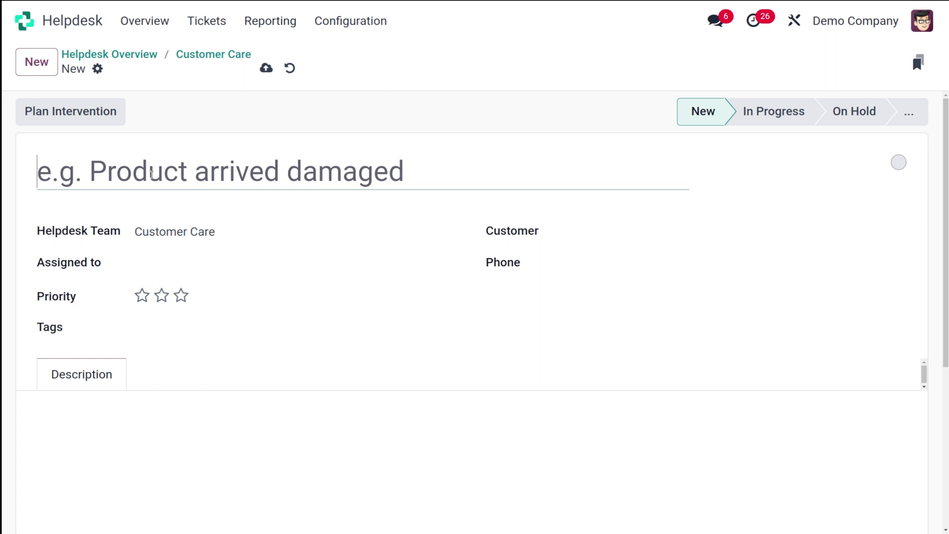
pyautogui.write('D')
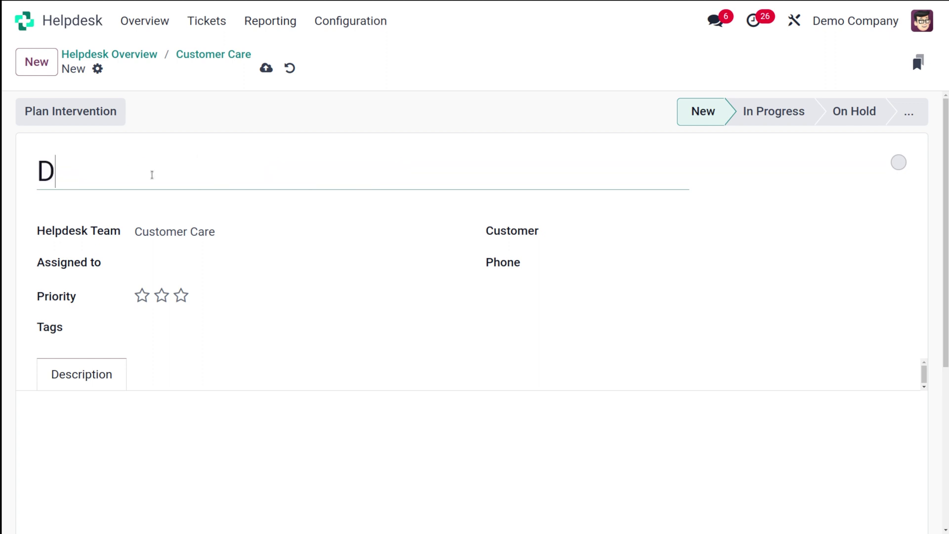
pyautogui.write('efec')
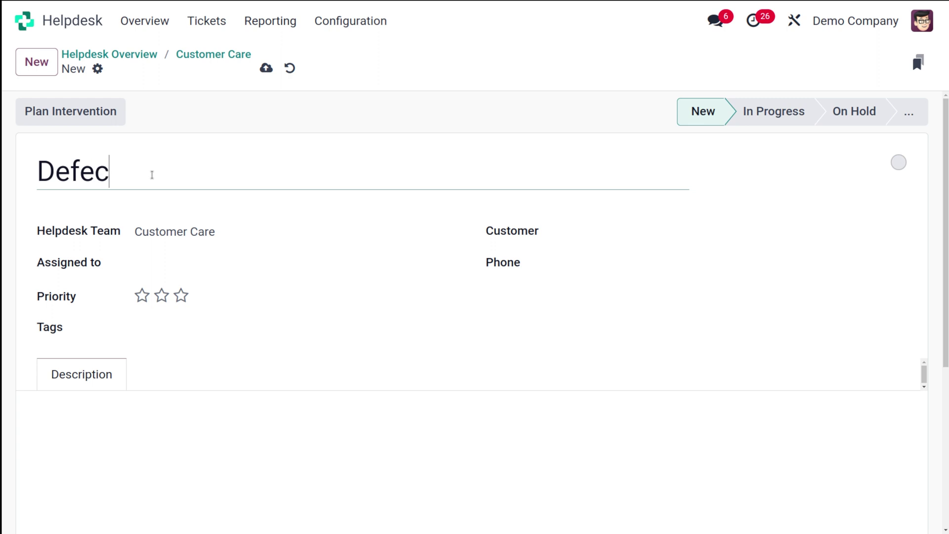
pyautogui.write('tive offi')
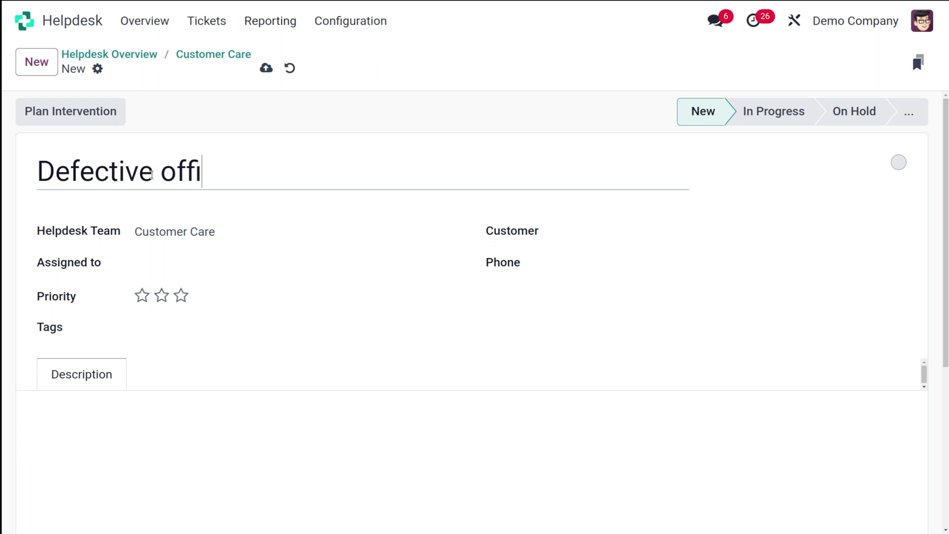
pyautogui.write('ce cha')
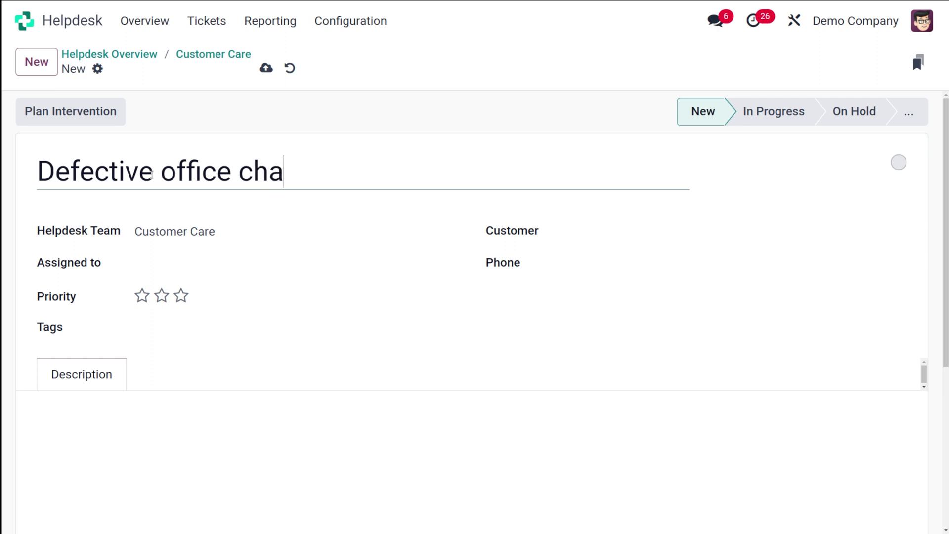
pyautogui.write('ir')
pyautogui.click(634, 230)
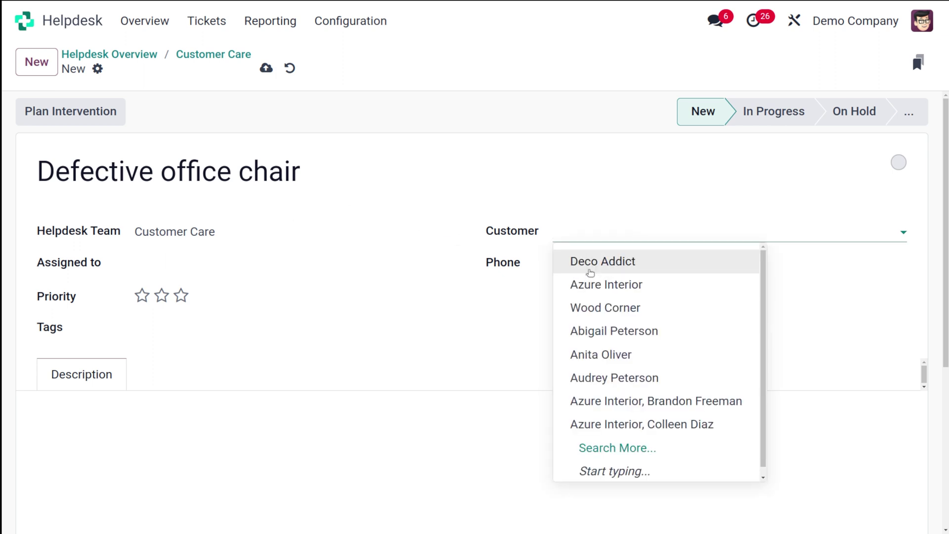
pyautogui.click(586, 262)
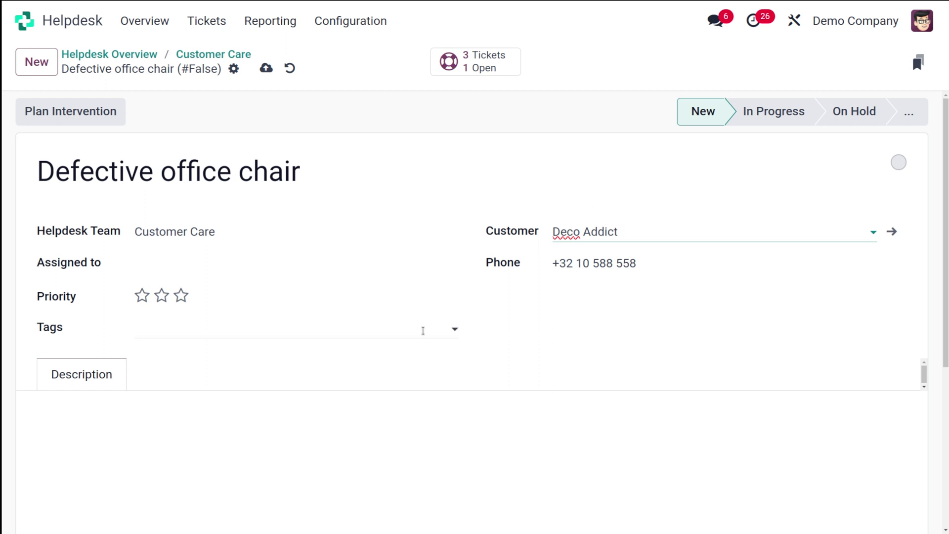
pyautogui.click(187, 266)
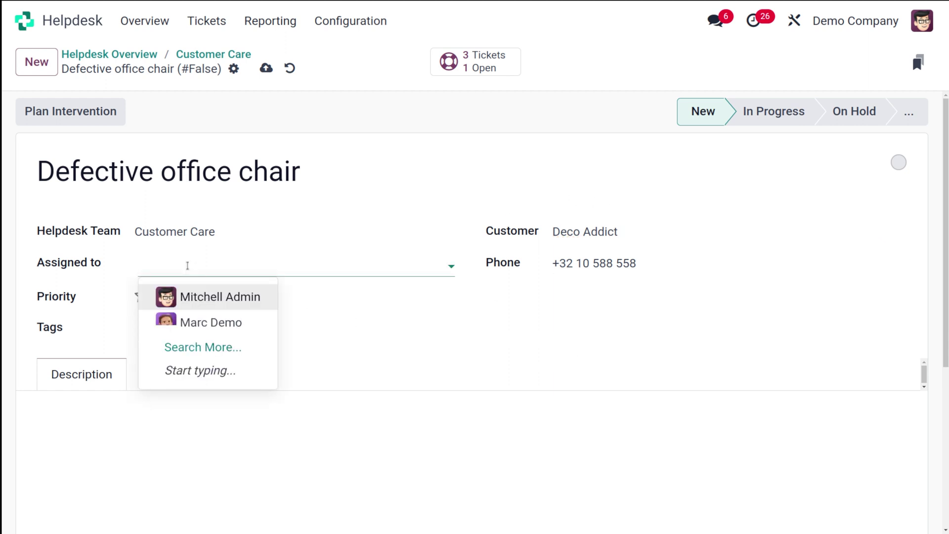
pyautogui.click(190, 297)
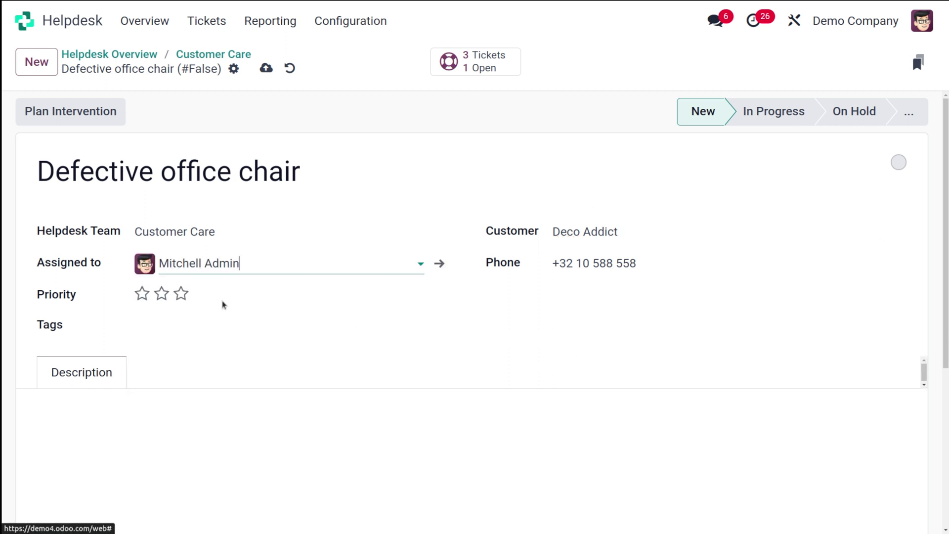
pyautogui.click(162, 294)
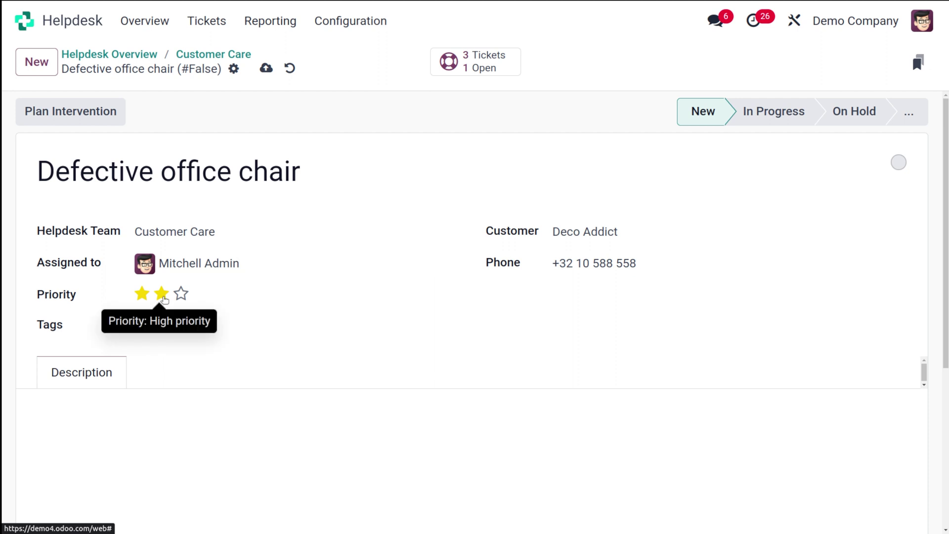
pyautogui.click(159, 328)
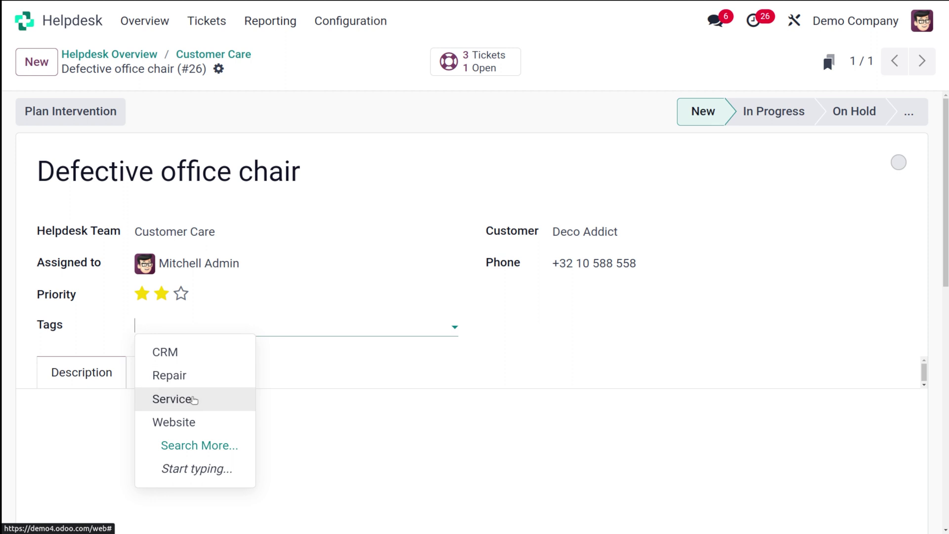
pyautogui.click(197, 398)
pyautogui.click(98, 411)
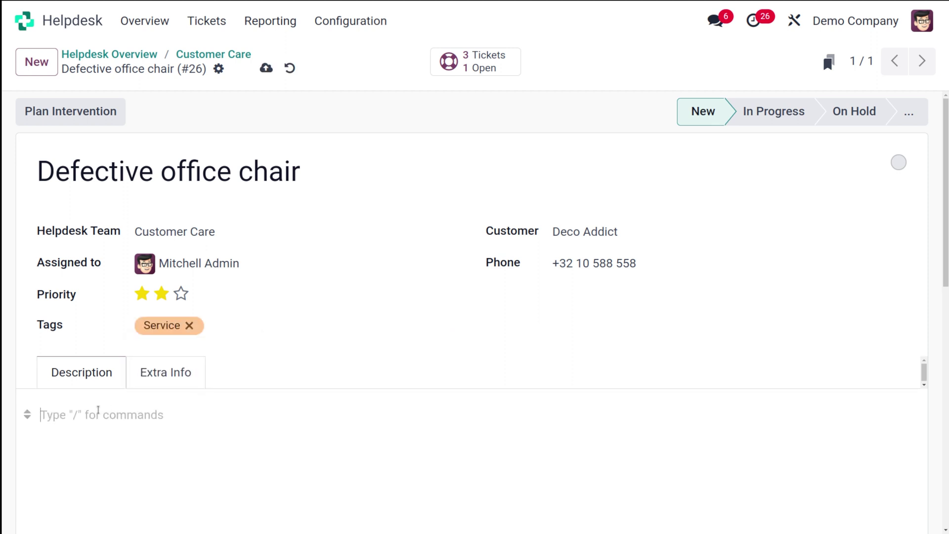
# Check the ticket's Extra Info showing Demo Company, then move it to In Progress.
pyautogui.scroll(-2, 233, 447)
pyautogui.scroll(2, 235, 446)
pyautogui.scroll(-3, 314, 402)
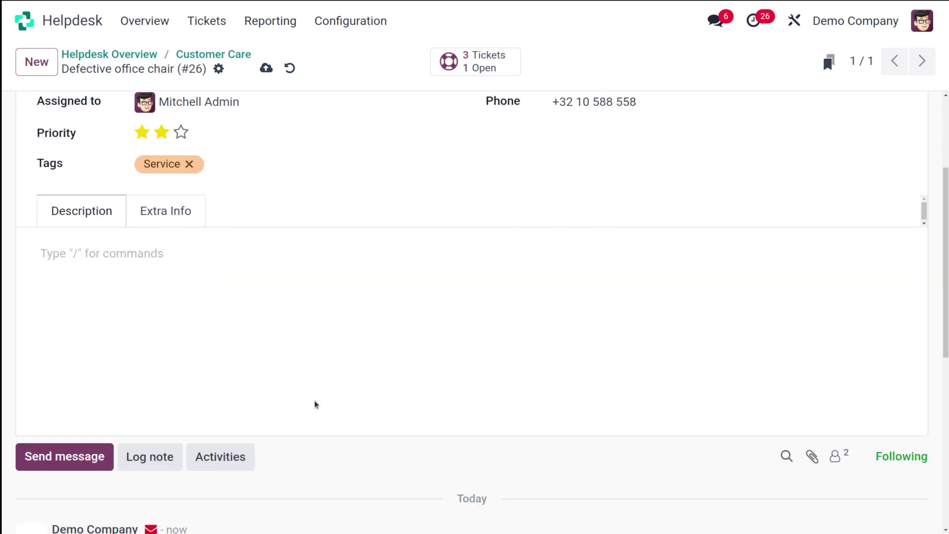
pyautogui.click(176, 224)
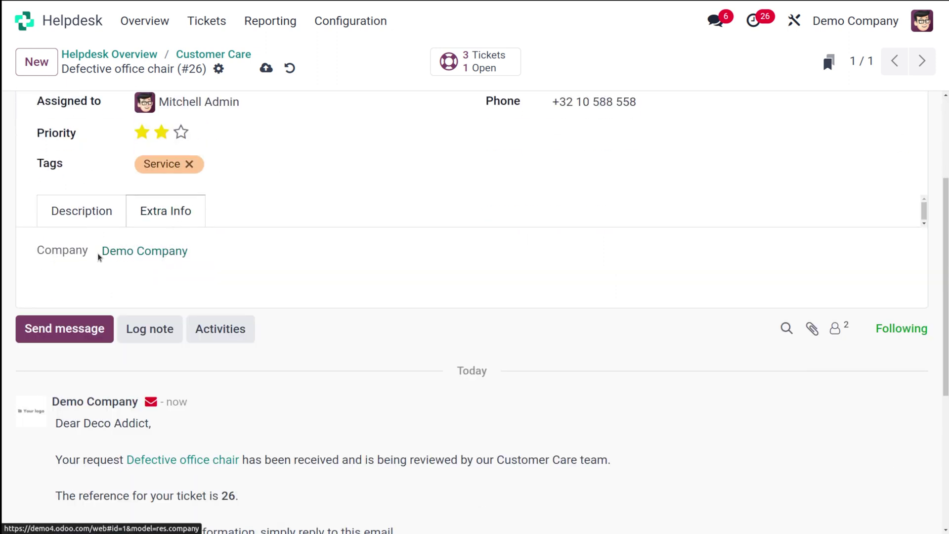
pyautogui.scroll(3, 276, 268)
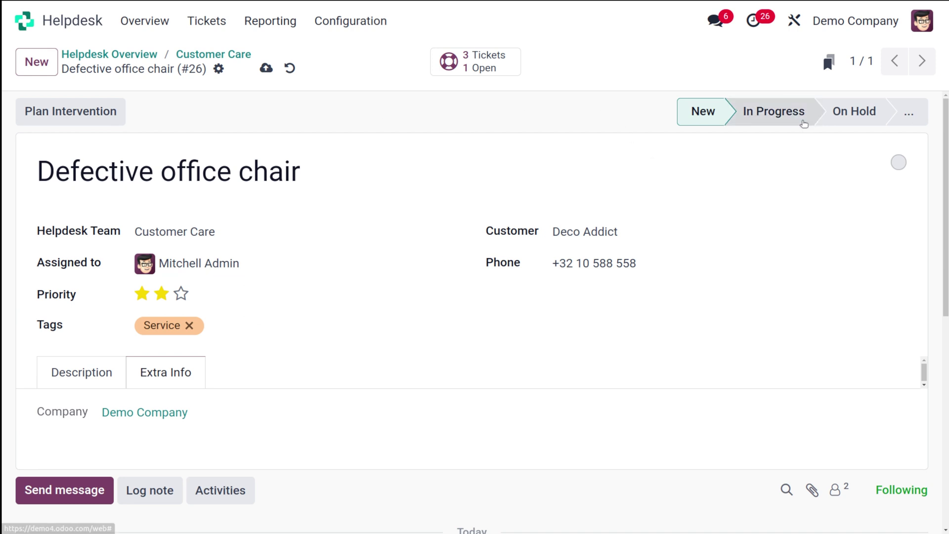
pyautogui.click(803, 121)
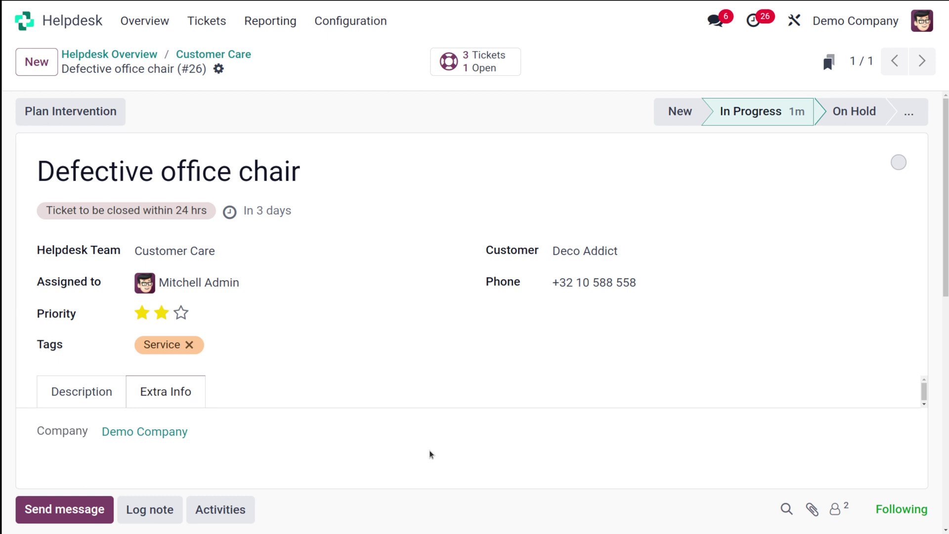
# Scroll down the In Progress ticket to its chatter.
pyautogui.scroll(-10, 725, 234)
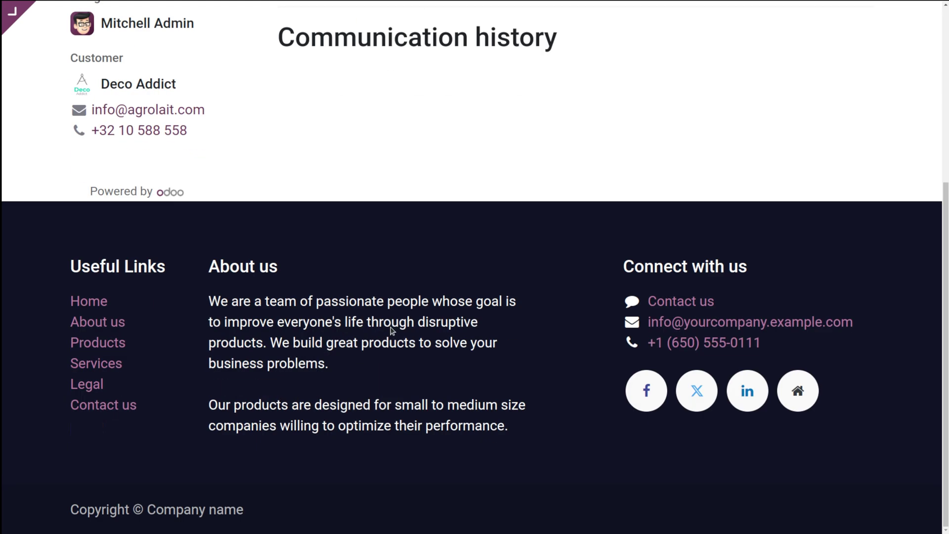
# Post the comment 'any updates?' on the ticket's portal page and return to the apps home.
pyautogui.scroll(4, 392, 332)
pyautogui.scroll(1, 392, 331)
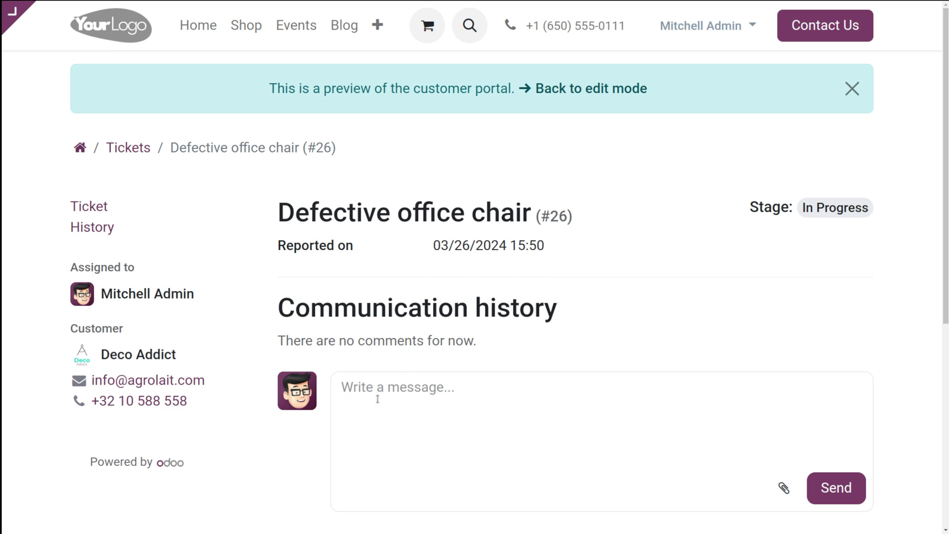
pyautogui.write('any up')
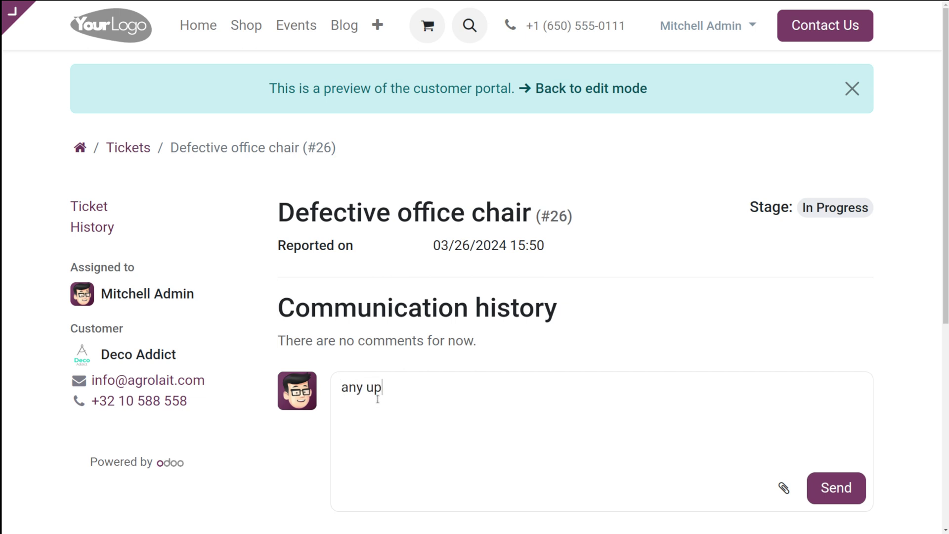
pyautogui.write('dates?')
pyautogui.click(840, 490)
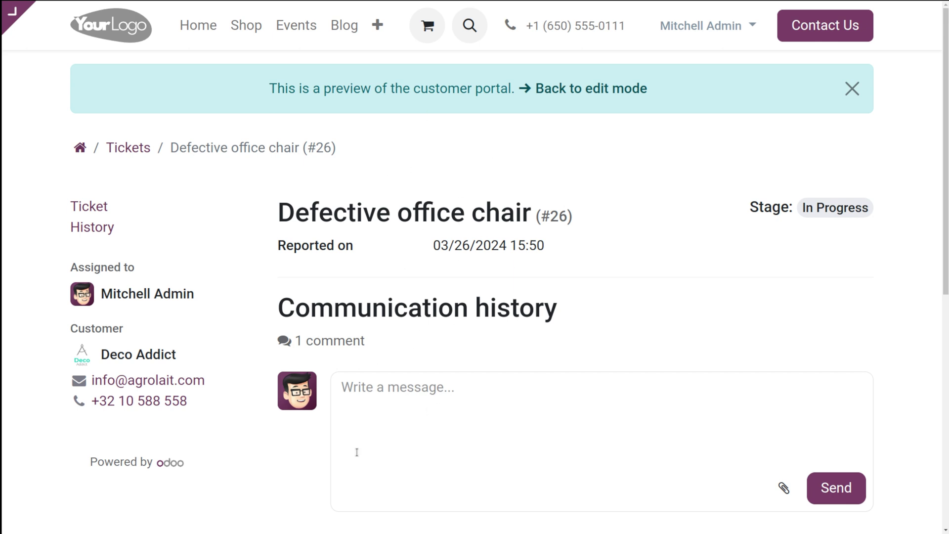
pyautogui.click(7, 19)
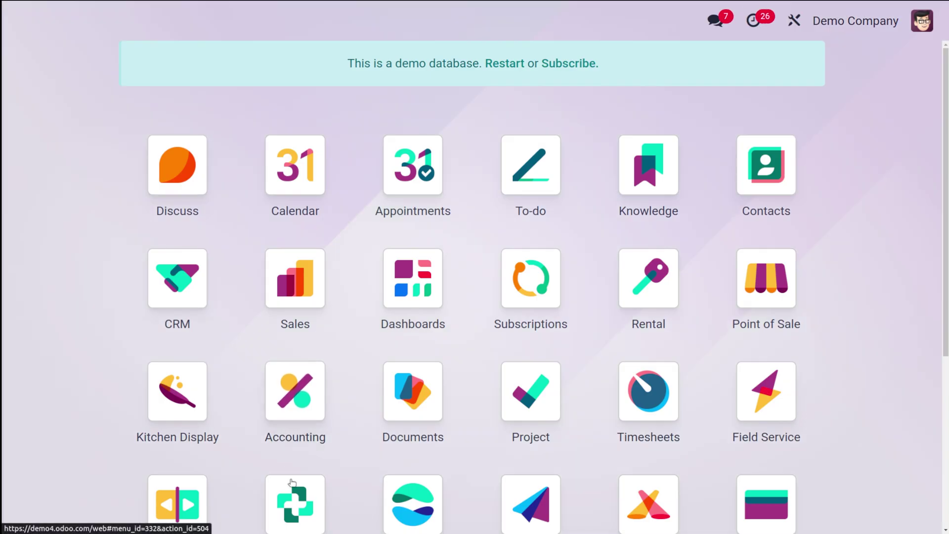
# Open the Customer Care team's ticket board in Helpdesk.
pyautogui.click(298, 503)
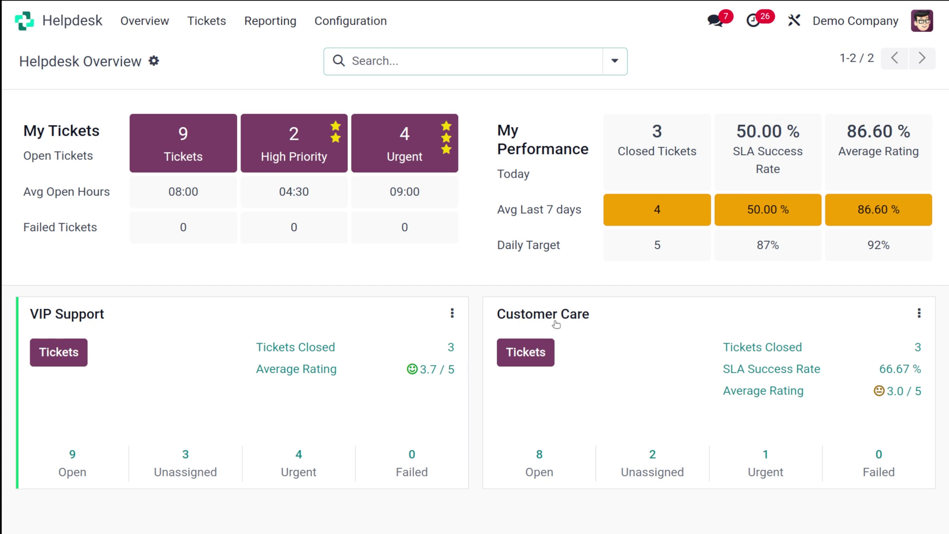
pyautogui.click(511, 353)
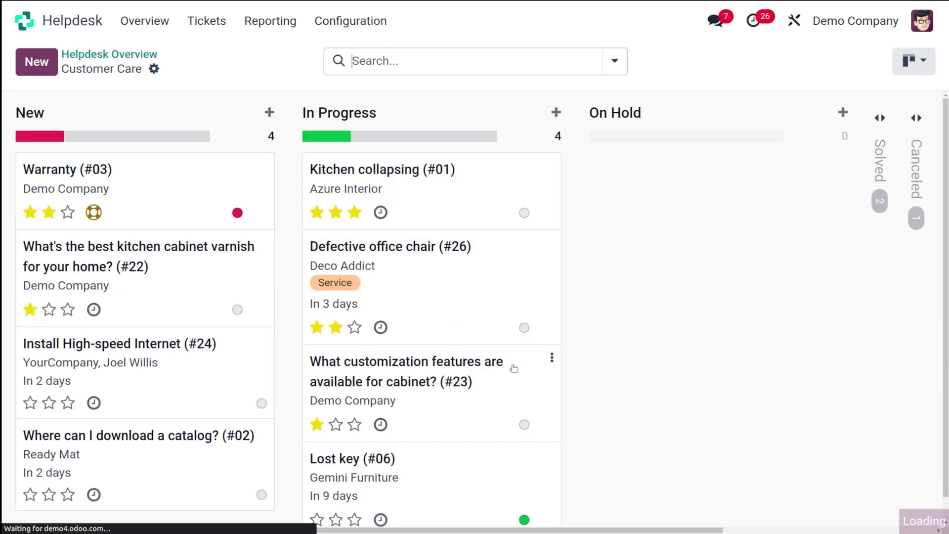
pyautogui.scroll(-1, 295, 315)
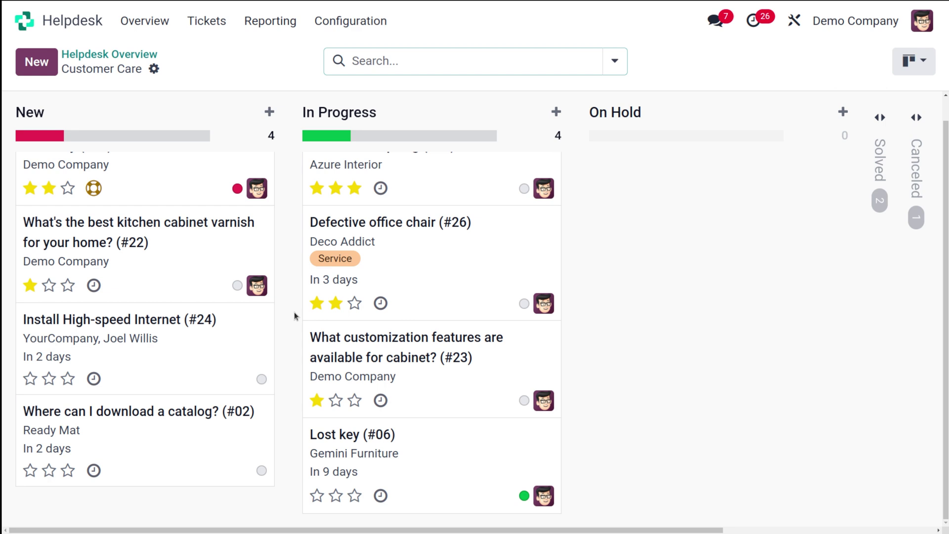
pyautogui.scroll(1, 295, 312)
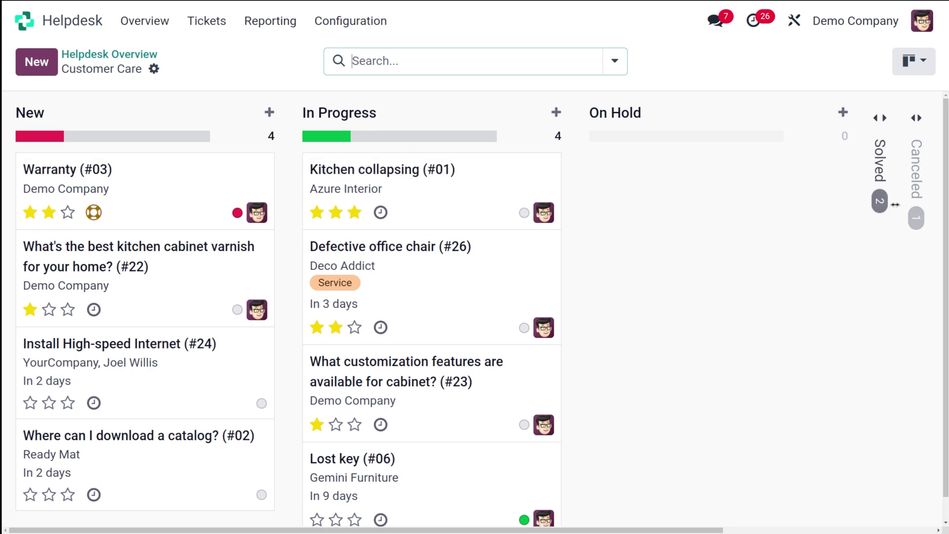
# Unfold the Solved column and open the Defective office chair ticket.
pyautogui.click(881, 178)
pyautogui.hscroll(10, 811, 312)
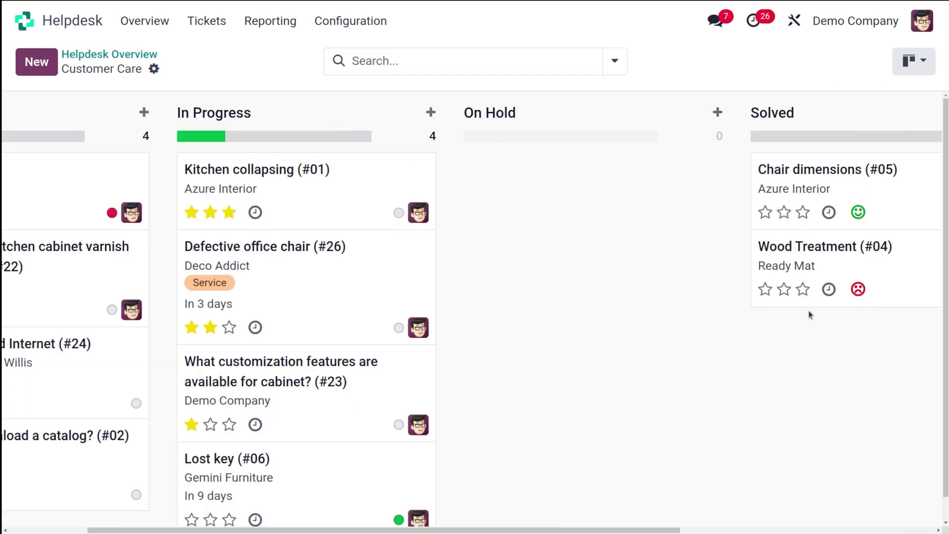
pyautogui.hscroll(-10, 811, 314)
pyautogui.scroll(-1, 810, 314)
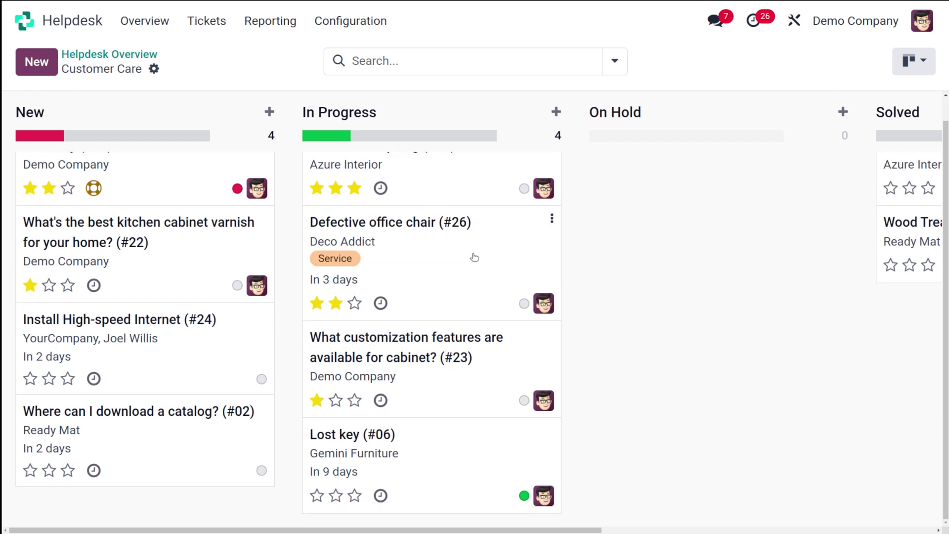
pyautogui.click(475, 257)
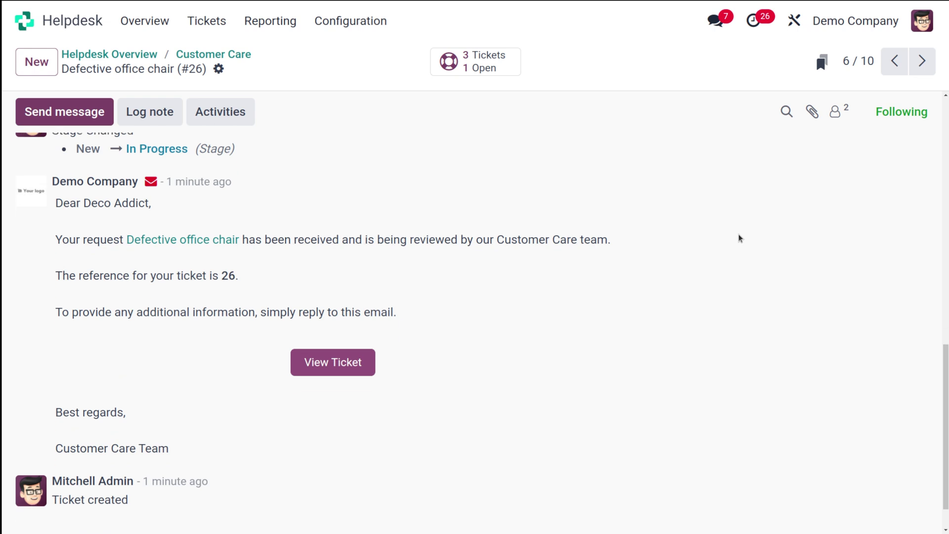
# Scroll through ticket #26's chatter to review the 'any updates?' message, ending back at the top.
pyautogui.scroll(3, 739, 237)
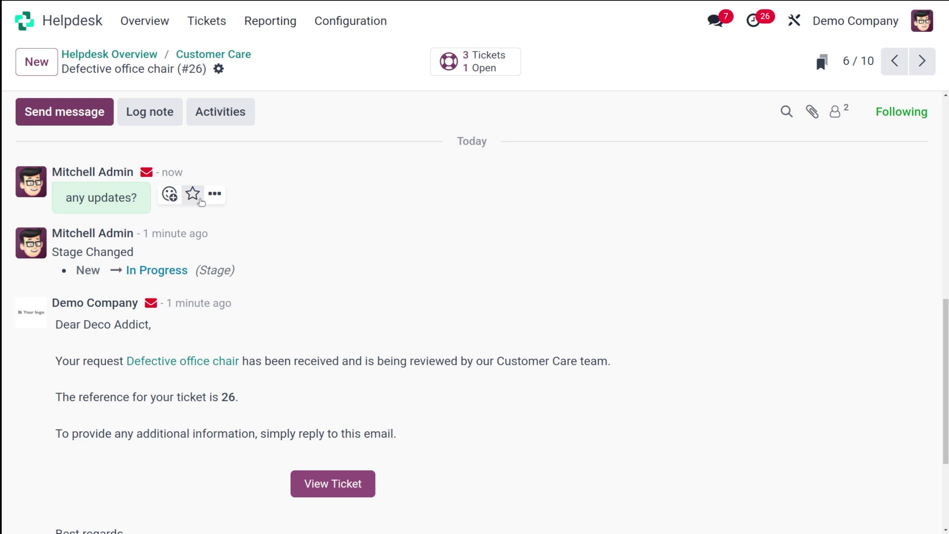
pyautogui.scroll(5, 257, 198)
pyautogui.scroll(-3, 295, 201)
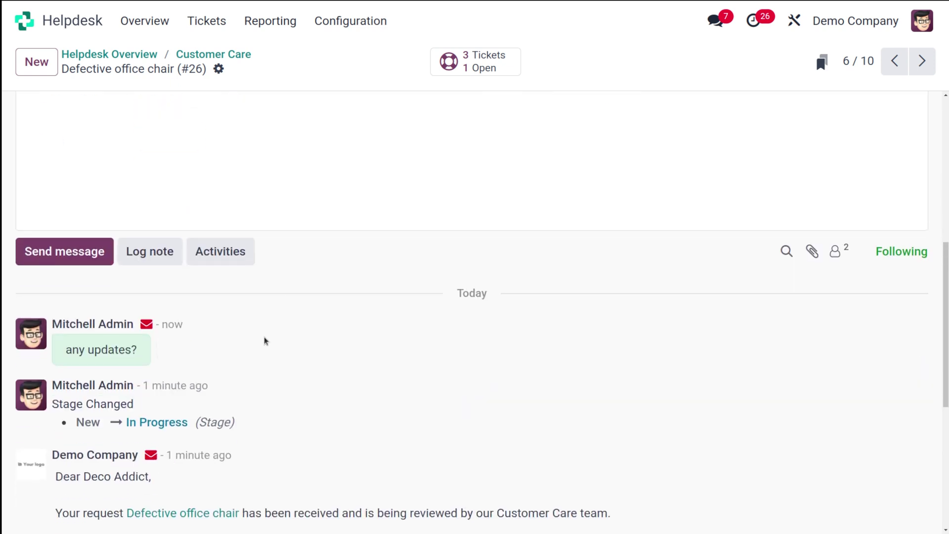
pyautogui.scroll(5, 271, 403)
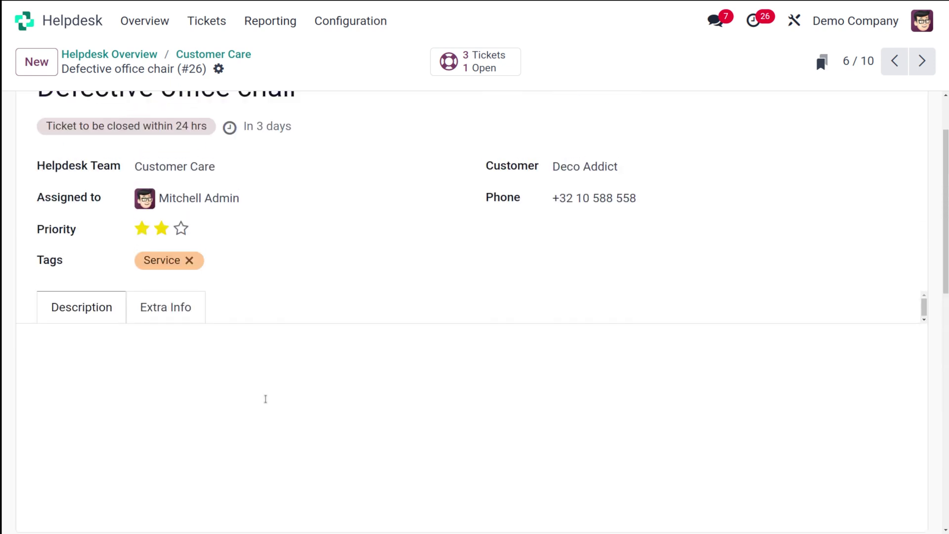
pyautogui.scroll(2, 680, 196)
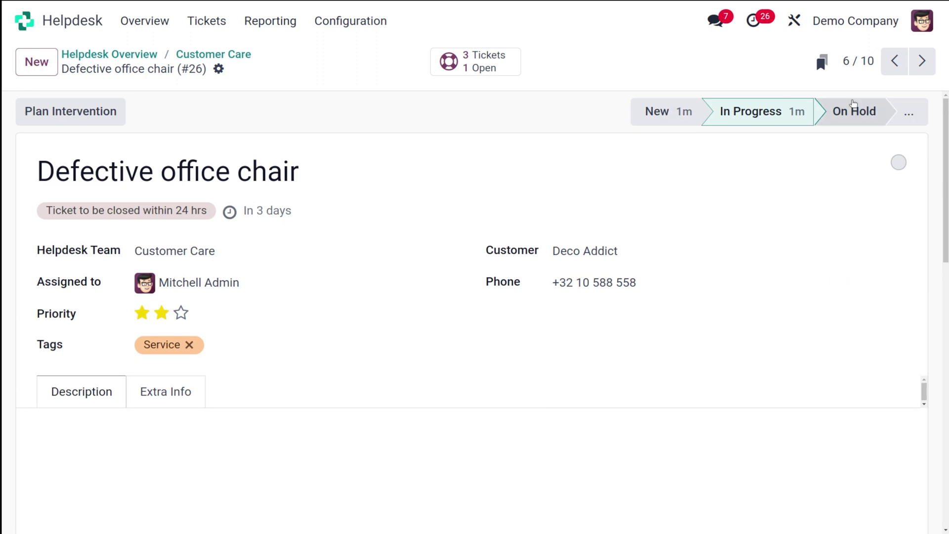
# Move ticket #26 to the Solved stage and return to the Customer Care board.
pyautogui.click(908, 113)
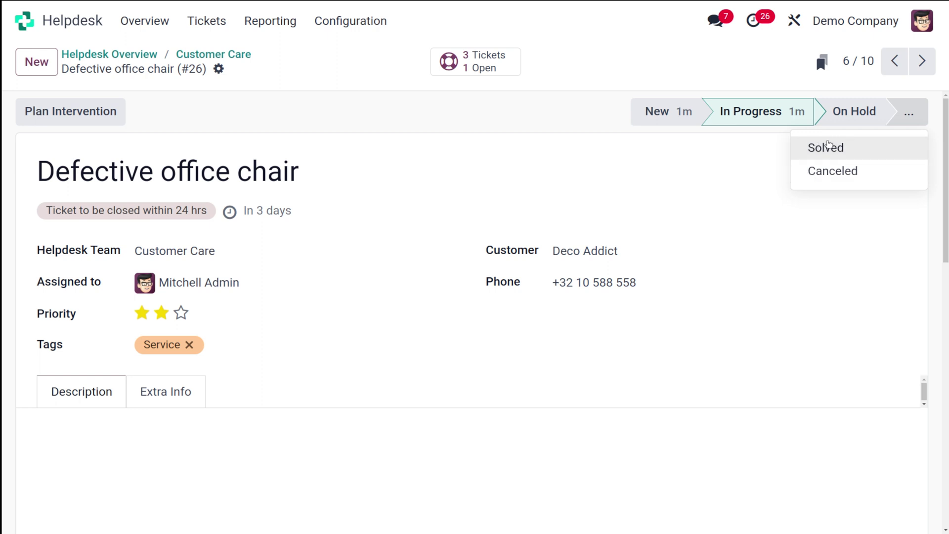
pyautogui.click(828, 147)
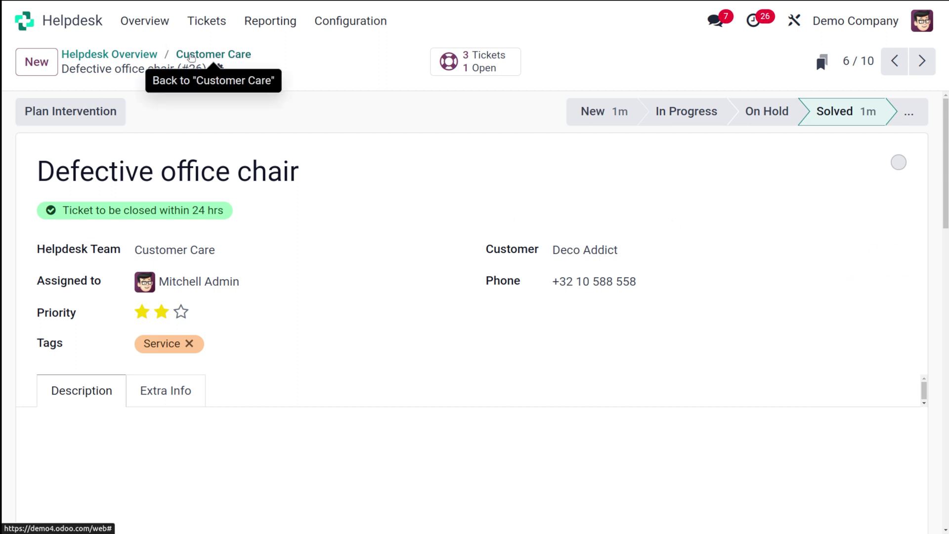
pyautogui.click(213, 55)
pyautogui.hscroll(10, 534, 221)
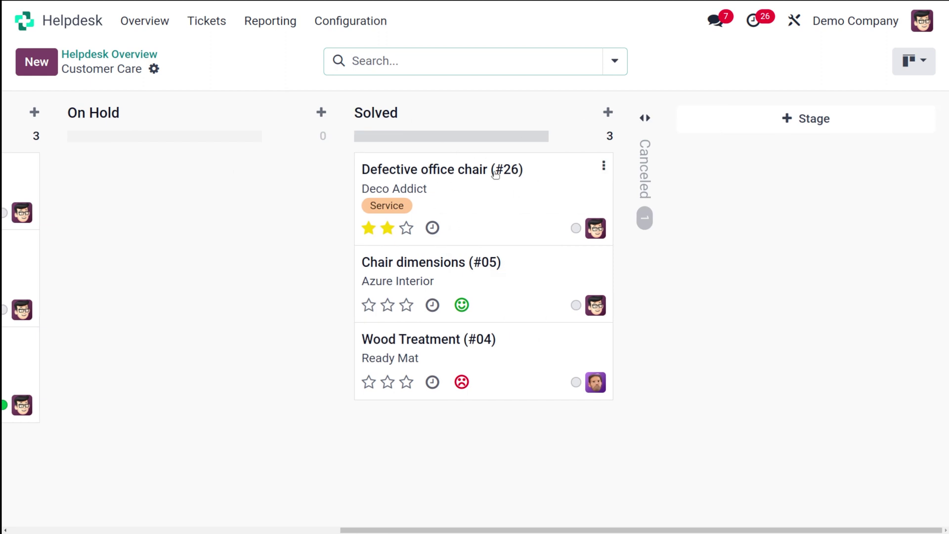
pyautogui.hscroll(-10, 346, 247)
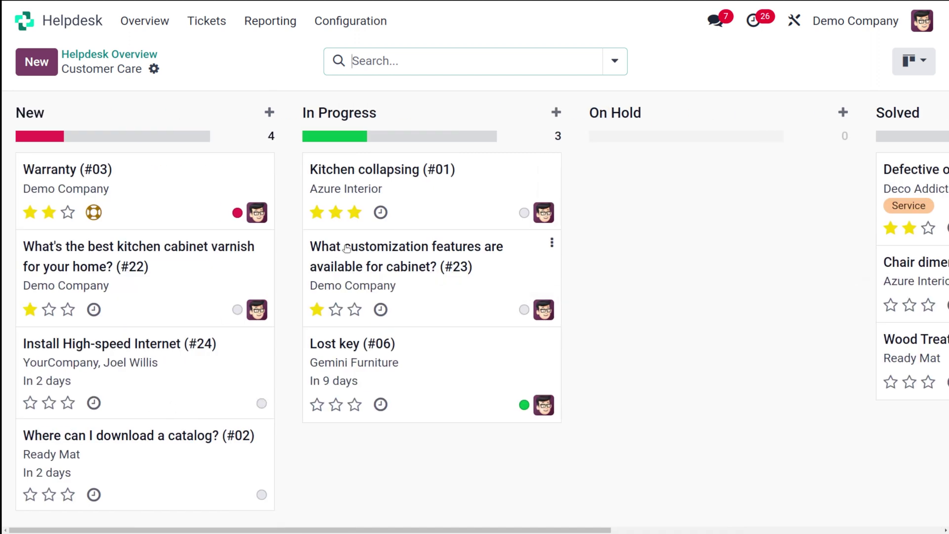